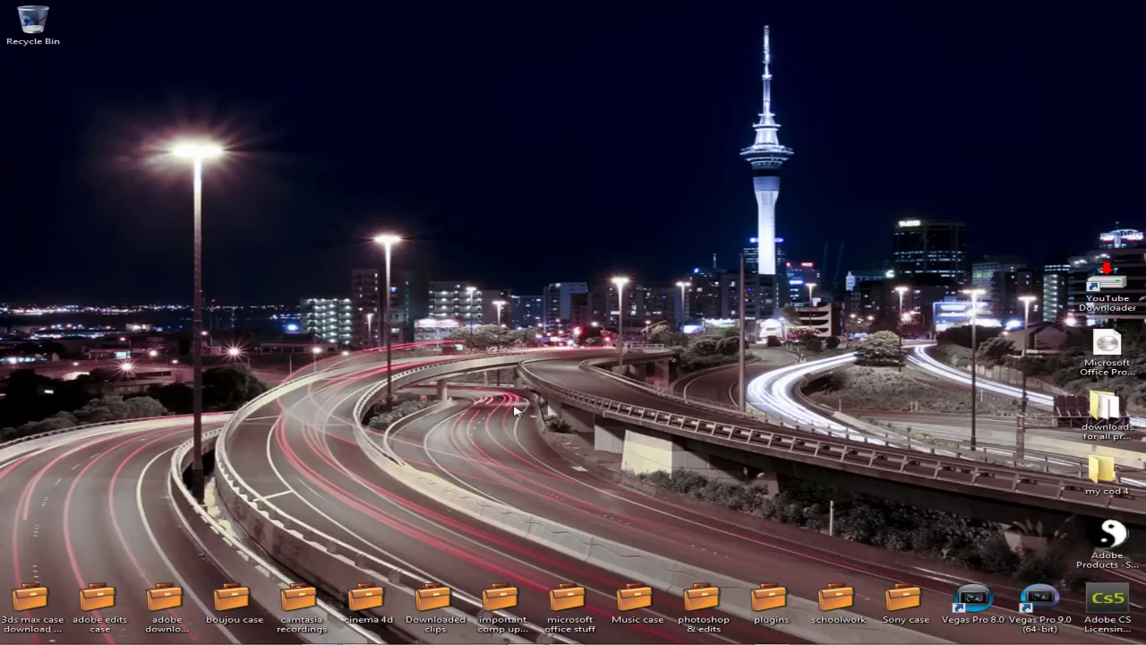
Switch to the open CINEMA 4D window with its empty project.
{"action": "mouse_move", "coordinate": [569, 635]}
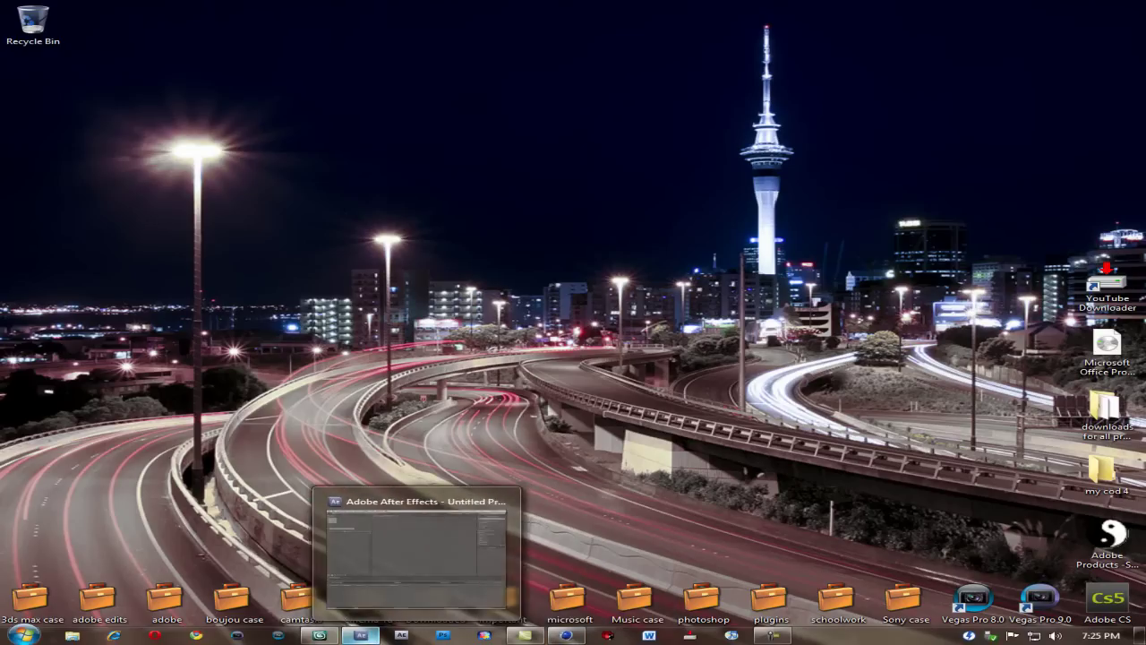
{"action": "left_click", "coordinate": [565, 638]}
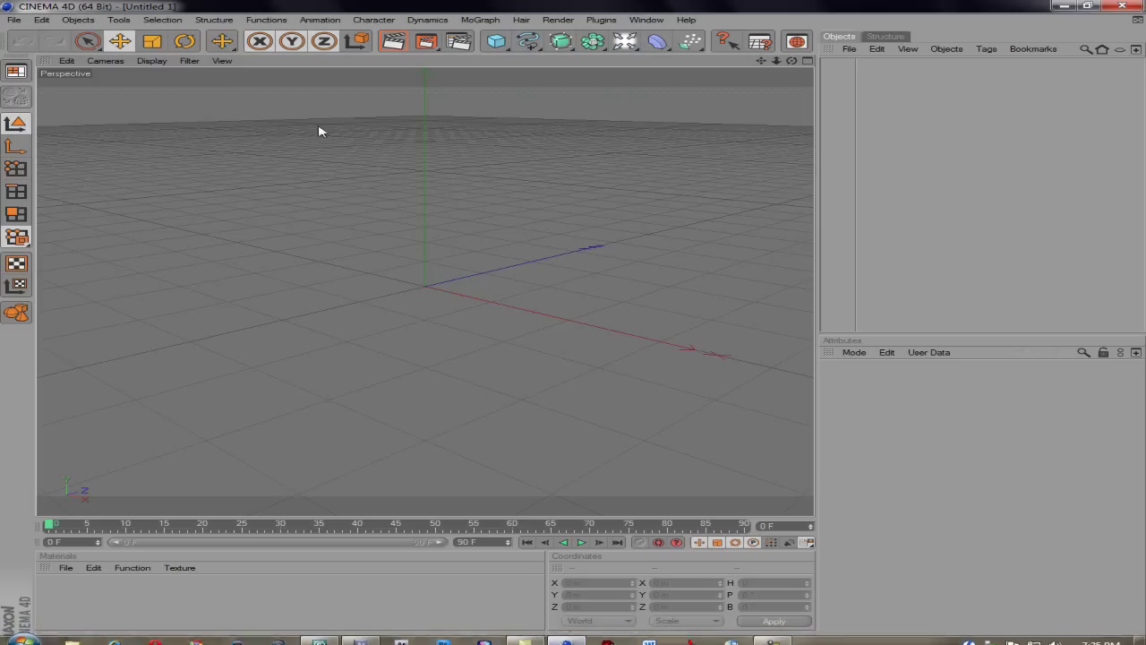
{"action": "left_click", "coordinate": [505, 21]}
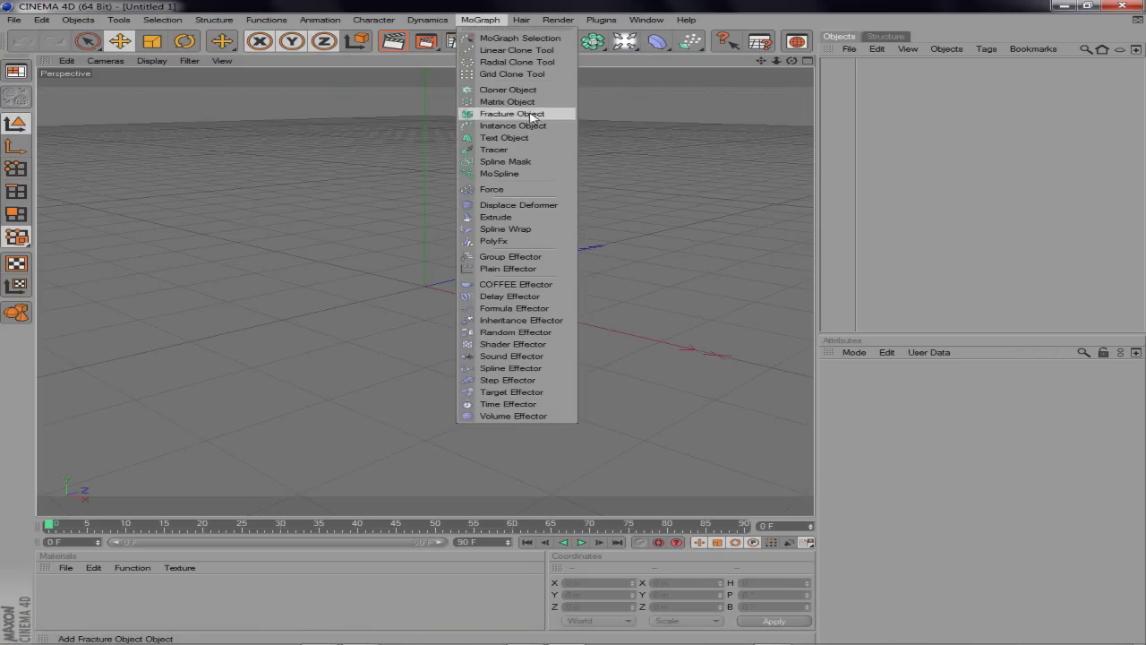
{"action": "left_click", "coordinate": [516, 149]}
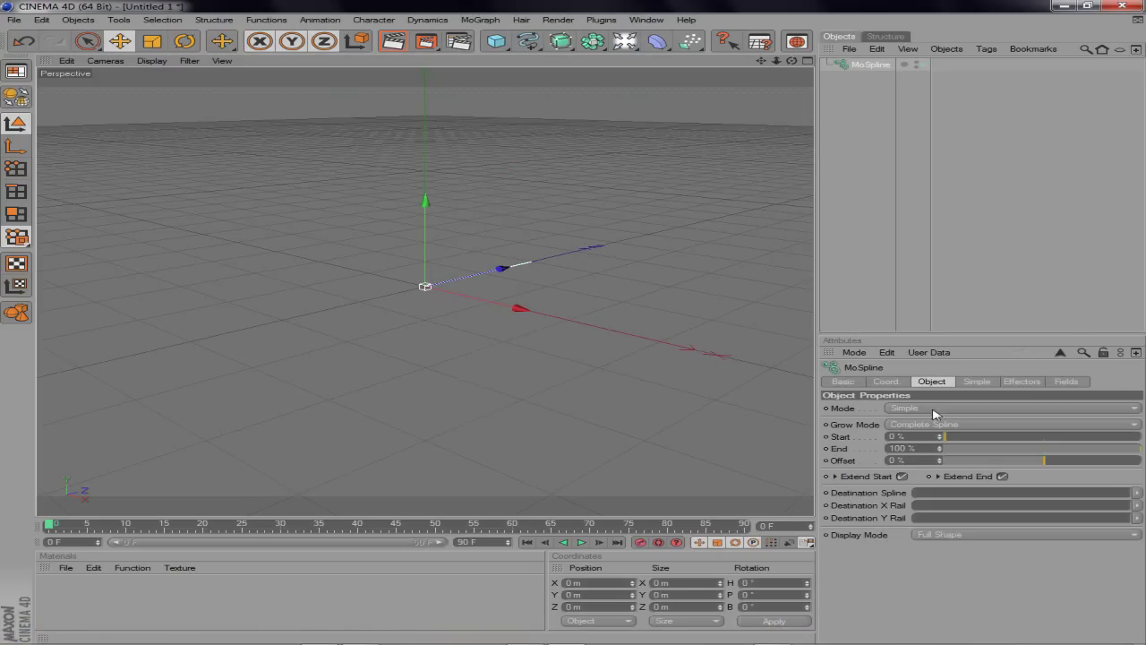
{"action": "key", "text": "Delete"}
Add a MoGraph Text Object to the empty scene and make it read "Altimate Arts".
{"action": "left_click", "coordinate": [479, 20]}
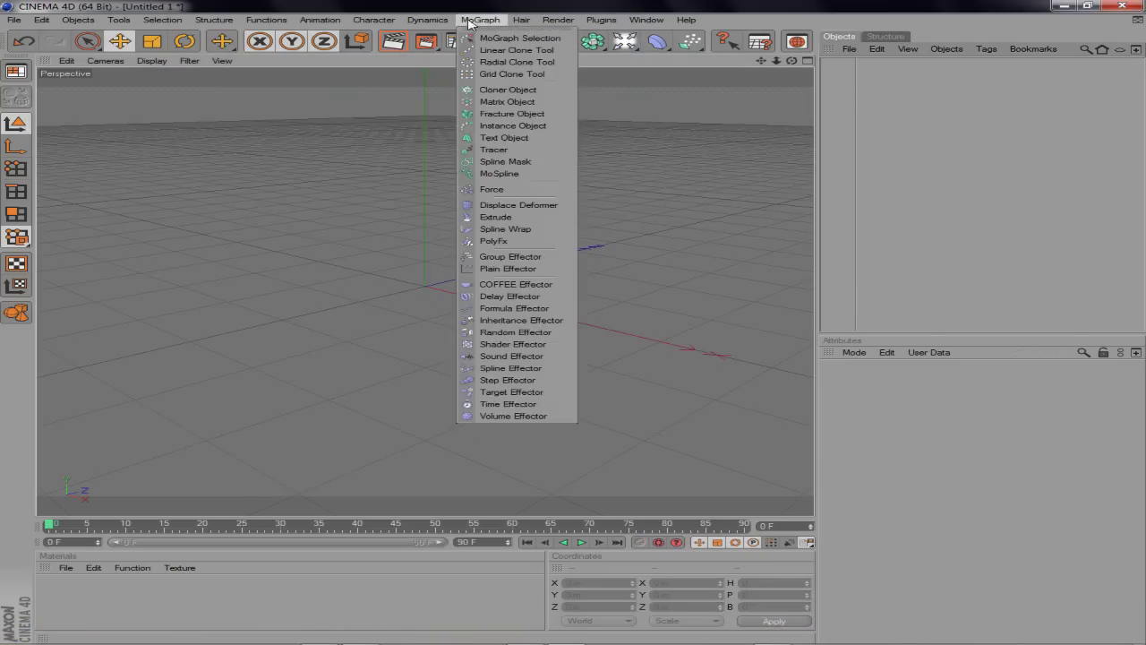
{"action": "left_click", "coordinate": [506, 138]}
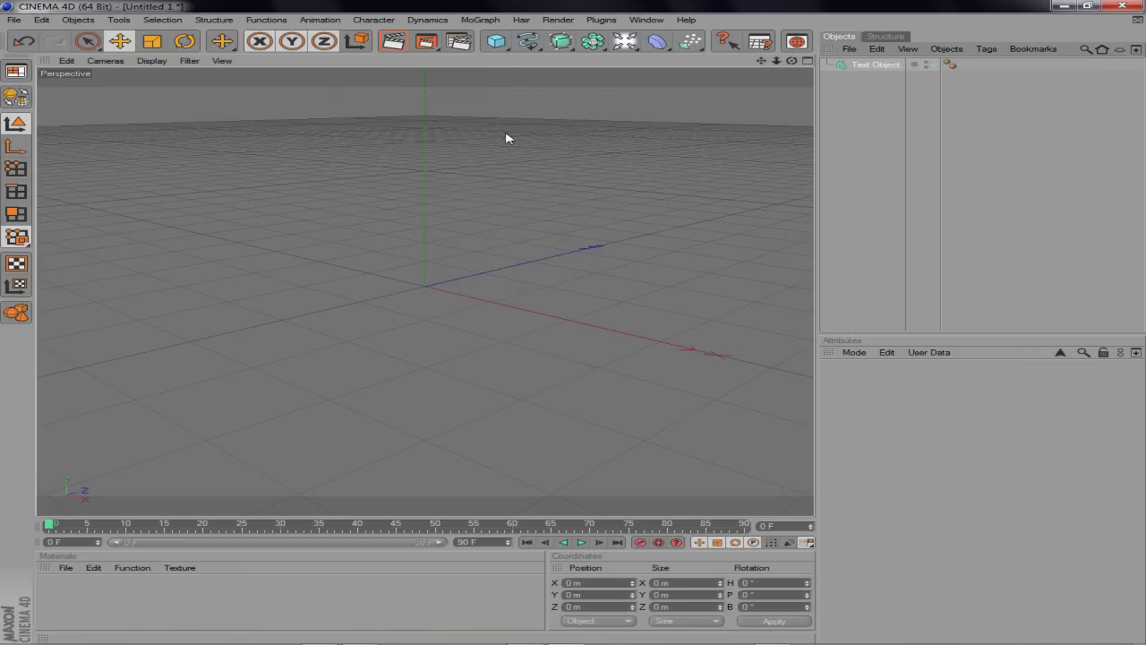
{"action": "mouse_move", "coordinate": [792, 60]}
{"action": "left_mouse_down"}
{"action": "mouse_move", "coordinate": [747, 54]}
{"action": "mouse_move", "coordinate": [748, 79]}
{"action": "mouse_move", "coordinate": [791, 60]}
{"action": "left_mouse_up"}
{"action": "double_click", "coordinate": [880, 437]}
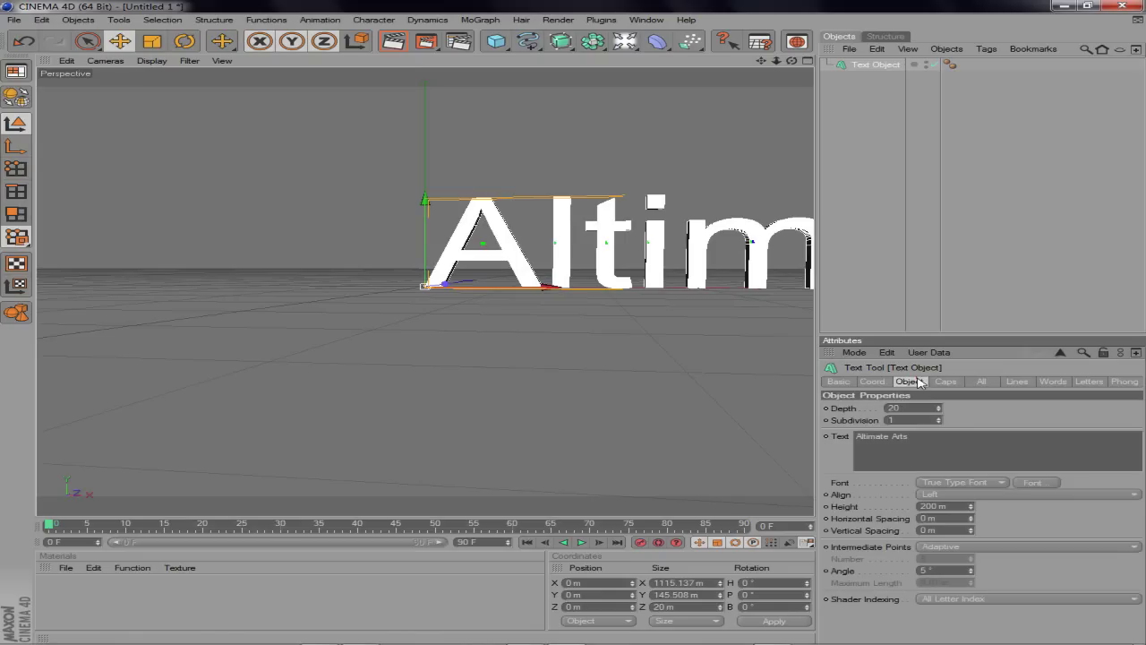
{"action": "scroll", "coordinate": [749, 90], "scroll_direction": "down", "scroll_amount": 1}
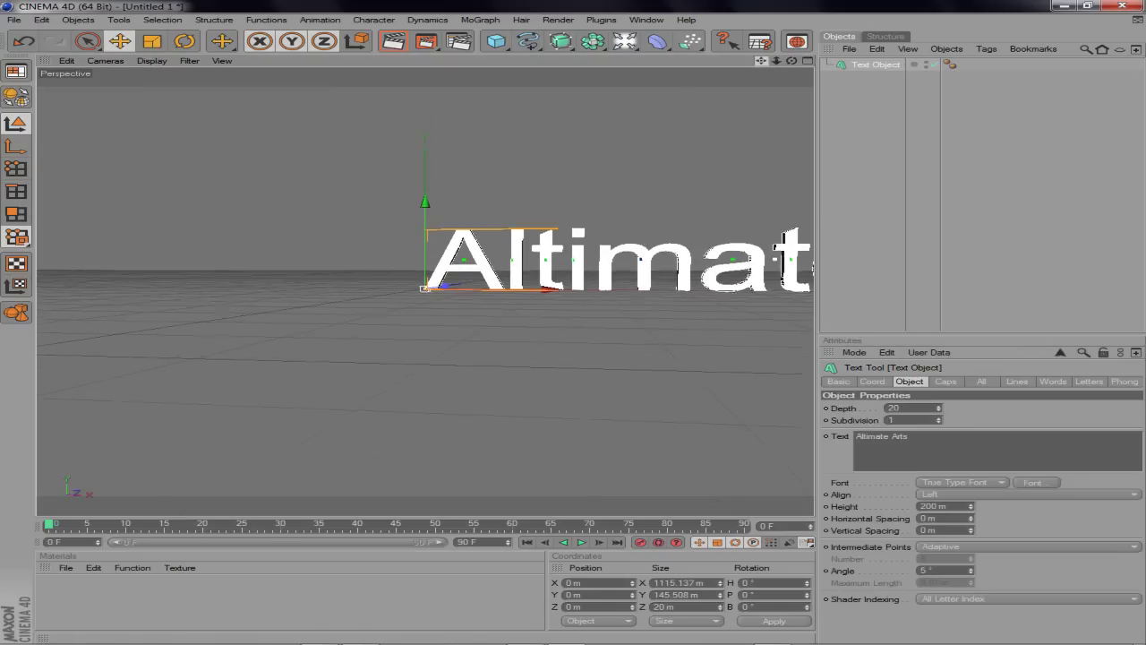
{"action": "middle_click_drag", "start_coordinate": [779, 256], "coordinate": [556, 260]}
{"action": "left_click_drag", "start_coordinate": [776, 60], "coordinate": [825, 93]}
Create a new material and set its base color to bright green, R 29, G 255, B 0.
{"action": "double_click", "coordinate": [184, 591]}
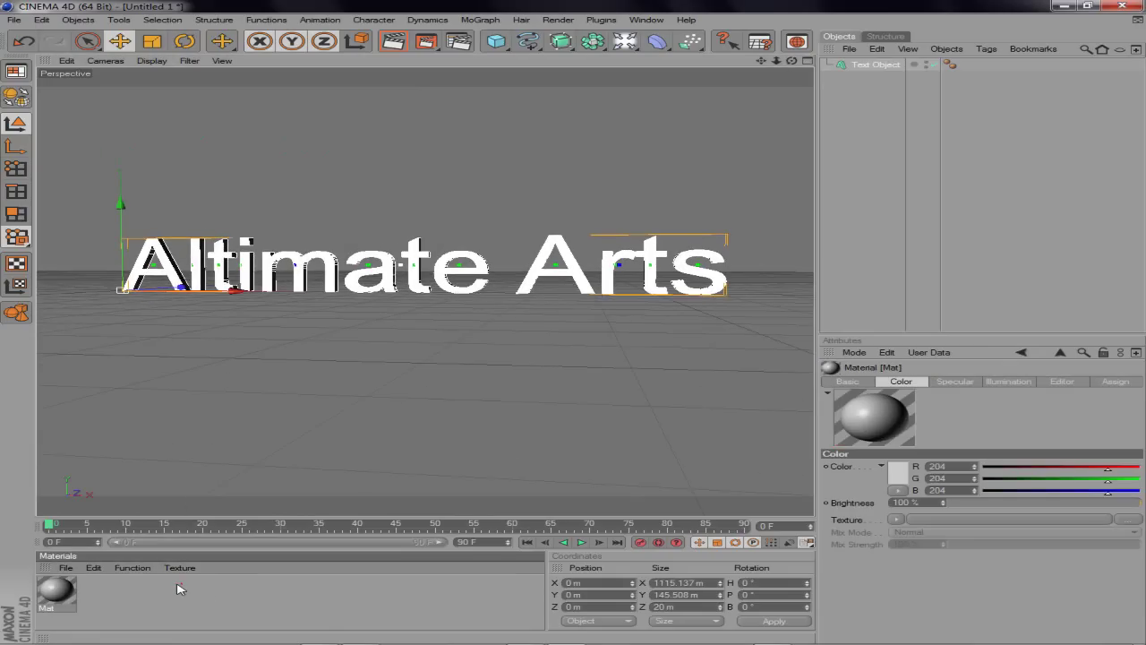
{"action": "right_click", "coordinate": [52, 596]}
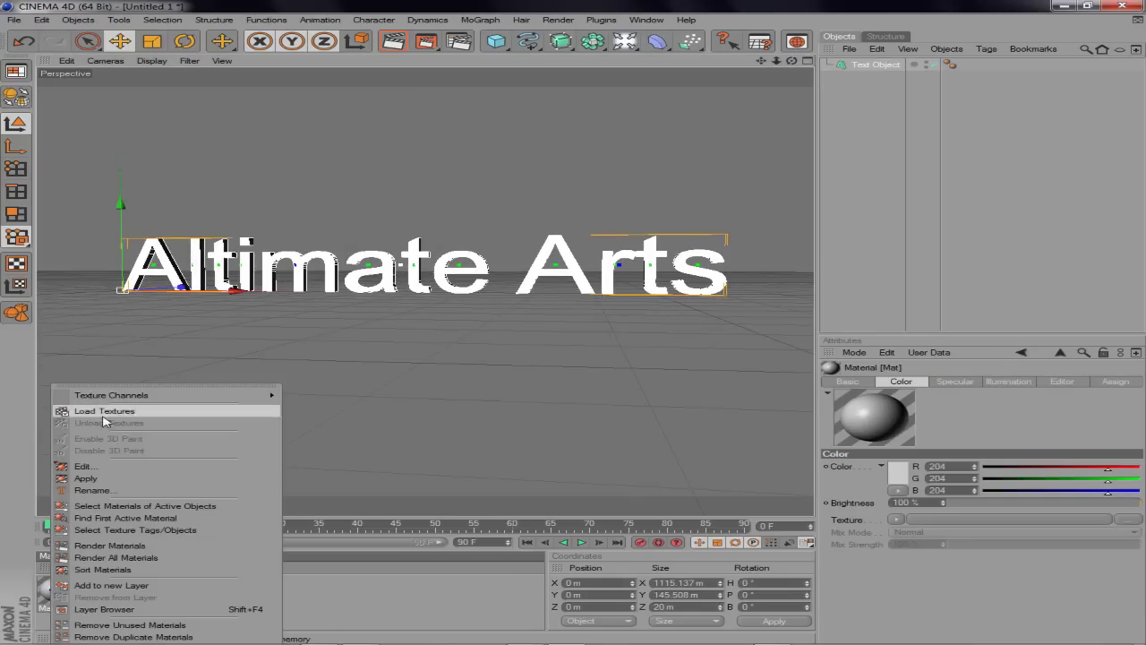
{"action": "left_click", "coordinate": [80, 473]}
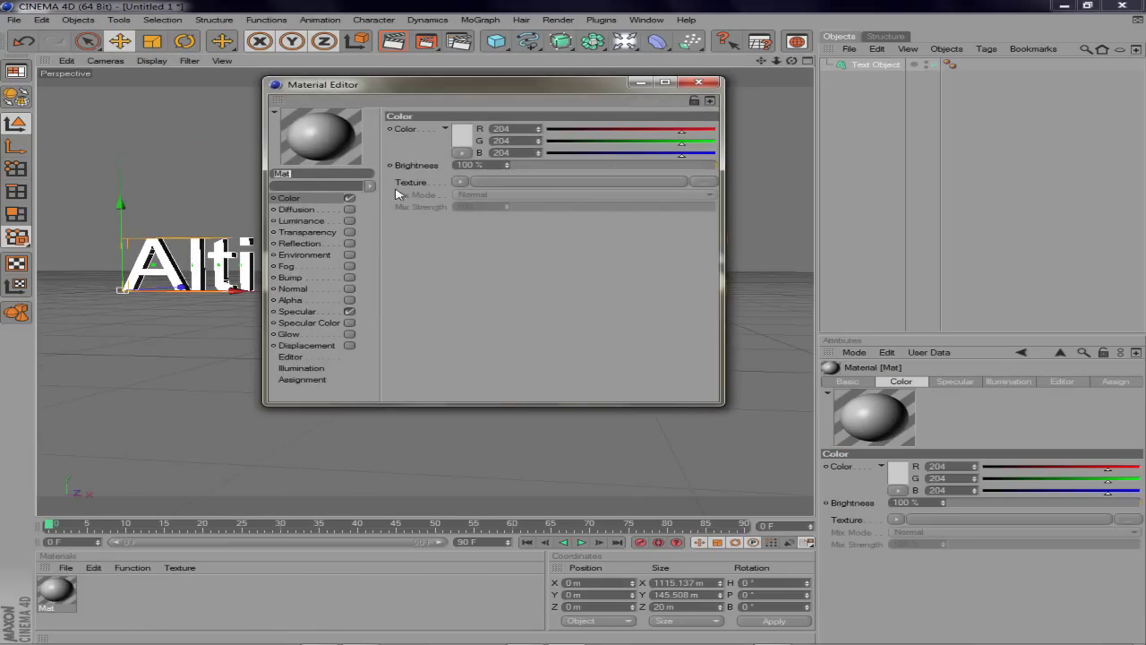
{"action": "left_click", "coordinate": [458, 134]}
{"action": "left_click", "coordinate": [465, 93]}
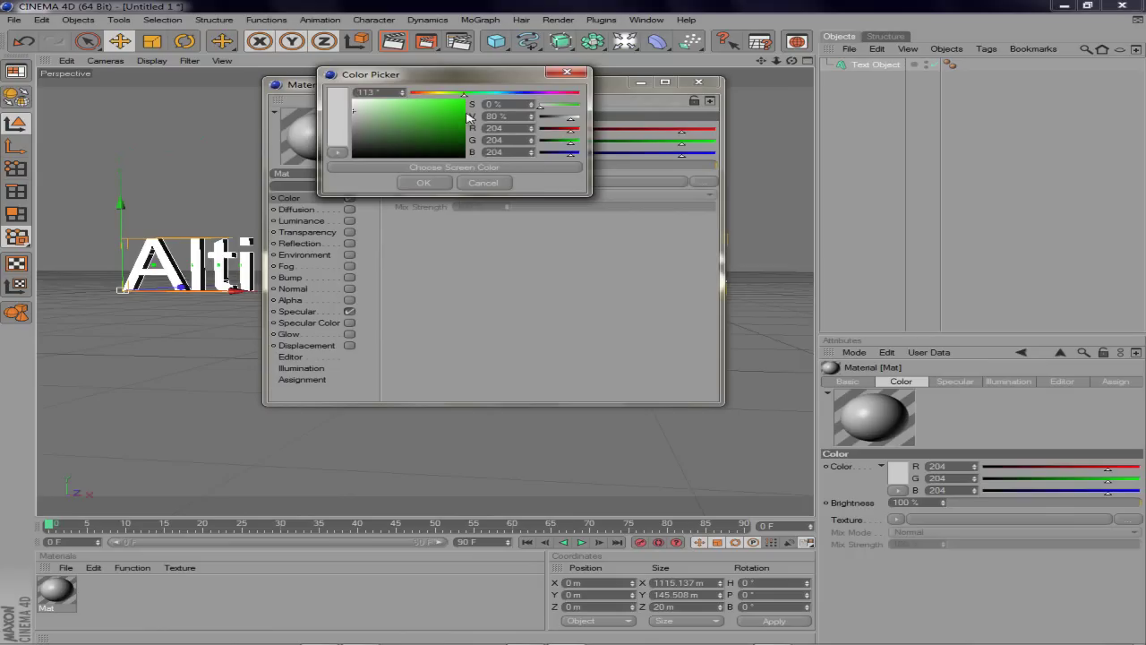
{"action": "left_click", "coordinate": [464, 98]}
{"action": "left_click", "coordinate": [444, 183]}
Enable Luminance on the green material with color R 63, G 255, B 0 and 50 % brightness, then close its editor.
{"action": "left_click", "coordinate": [295, 210]}
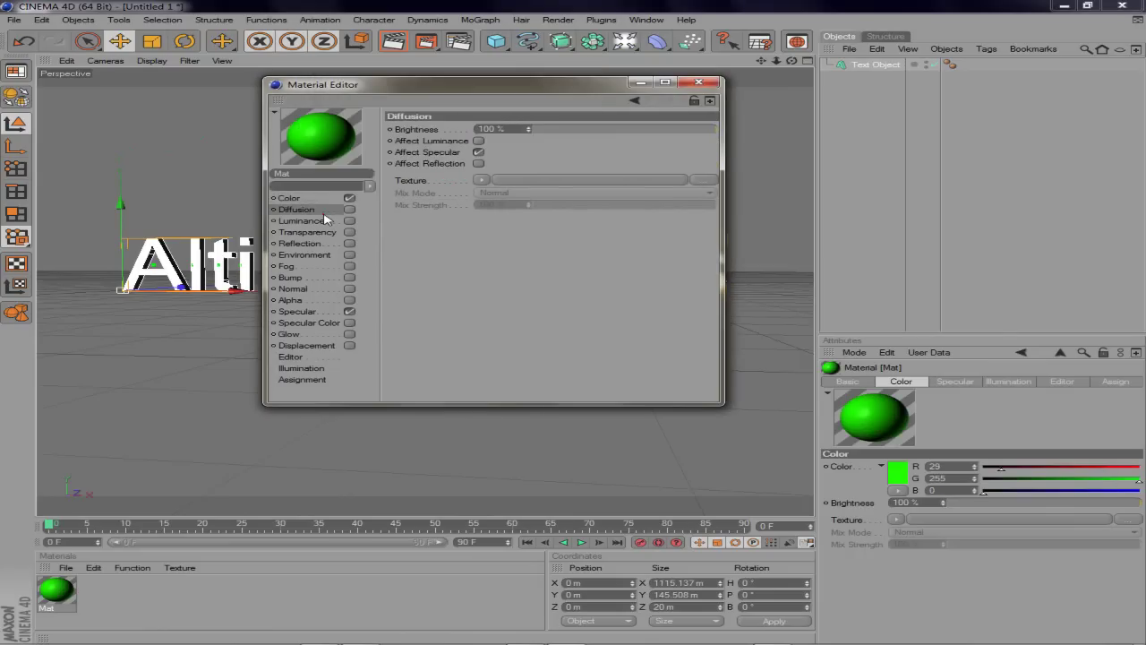
{"action": "left_click", "coordinate": [304, 220]}
{"action": "left_click", "coordinate": [350, 220]}
{"action": "left_click", "coordinate": [461, 136]}
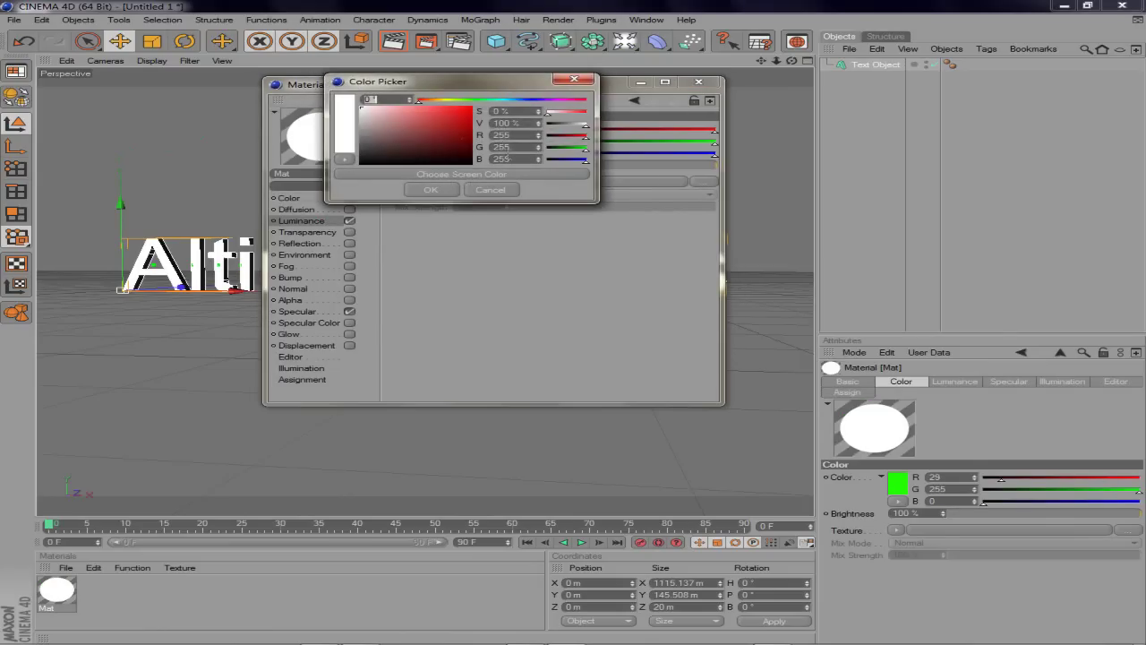
{"action": "left_click", "coordinate": [468, 100]}
{"action": "left_click", "coordinate": [466, 110]}
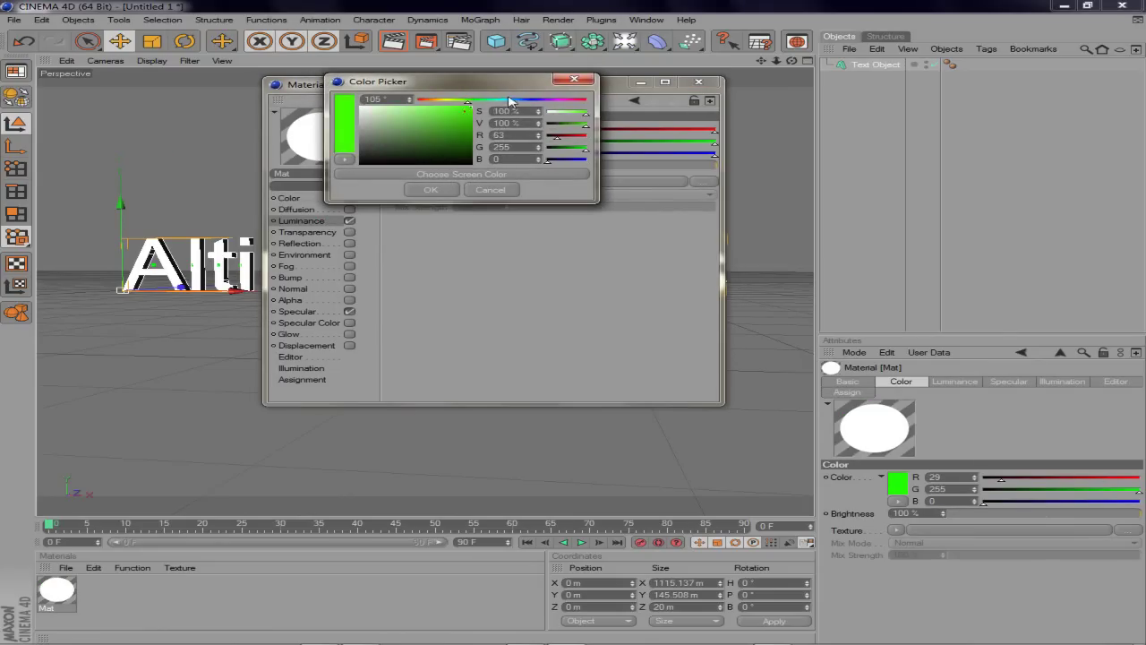
{"action": "left_click", "coordinate": [437, 188]}
{"action": "left_click_drag", "start_coordinate": [660, 166], "coordinate": [615, 168]}
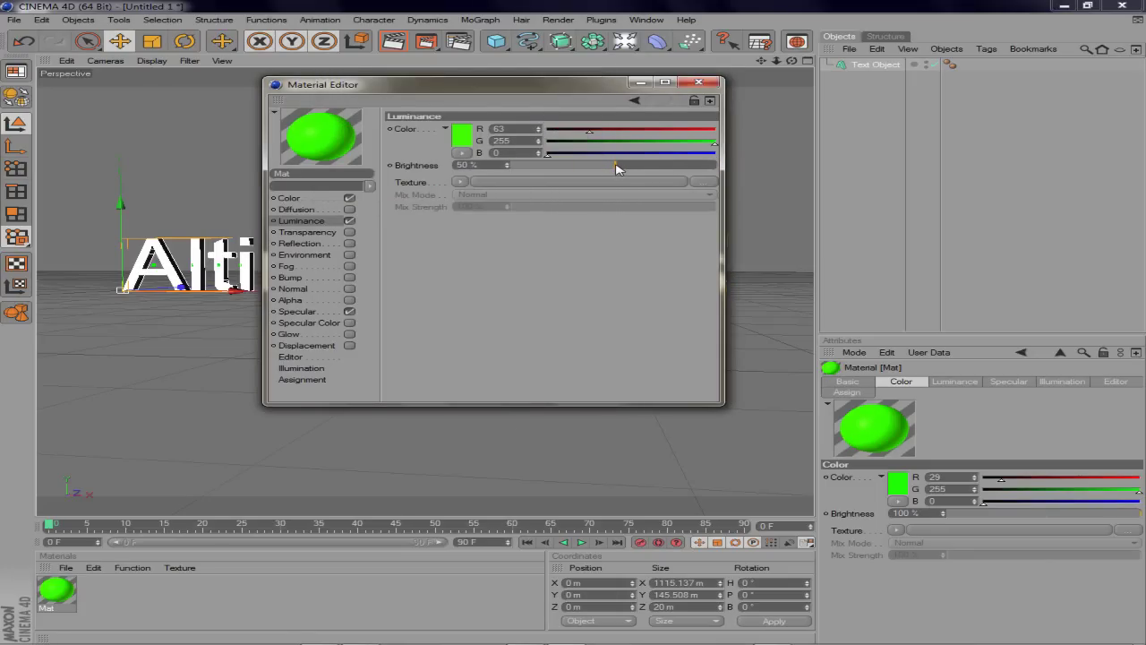
{"action": "left_click", "coordinate": [699, 81]}
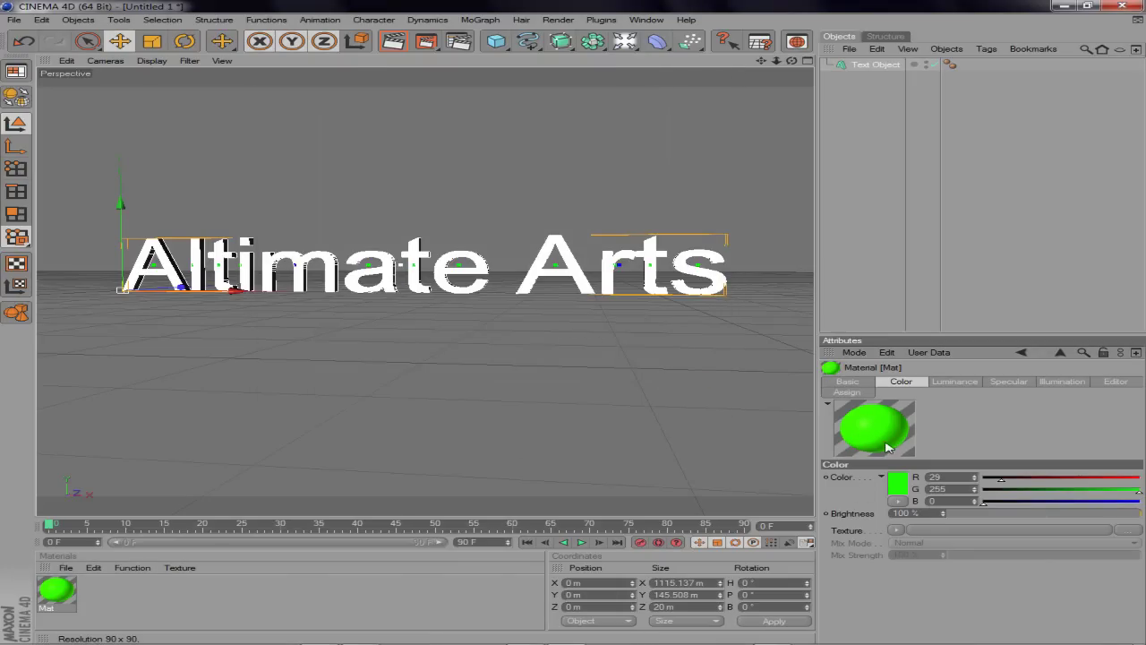
Apply the green material to the 3D text and render a preview in the perspective view.
{"action": "left_click_drag", "start_coordinate": [890, 445], "coordinate": [512, 280]}
{"action": "left_click_drag", "start_coordinate": [854, 428], "coordinate": [610, 286]}
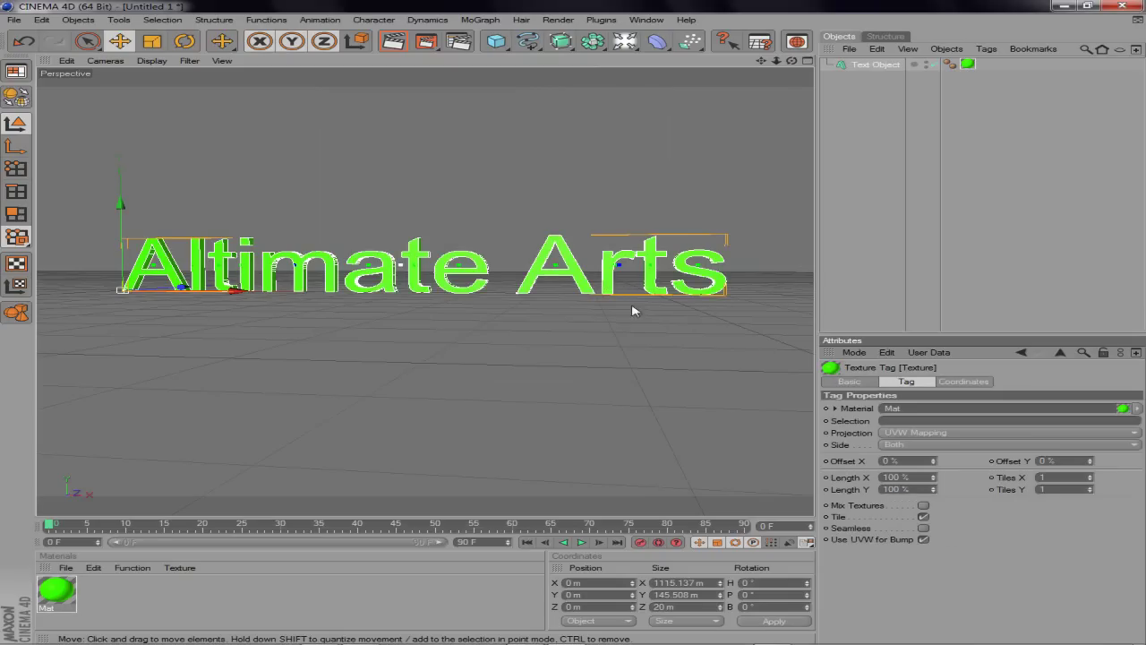
{"action": "left_click", "coordinate": [395, 41]}
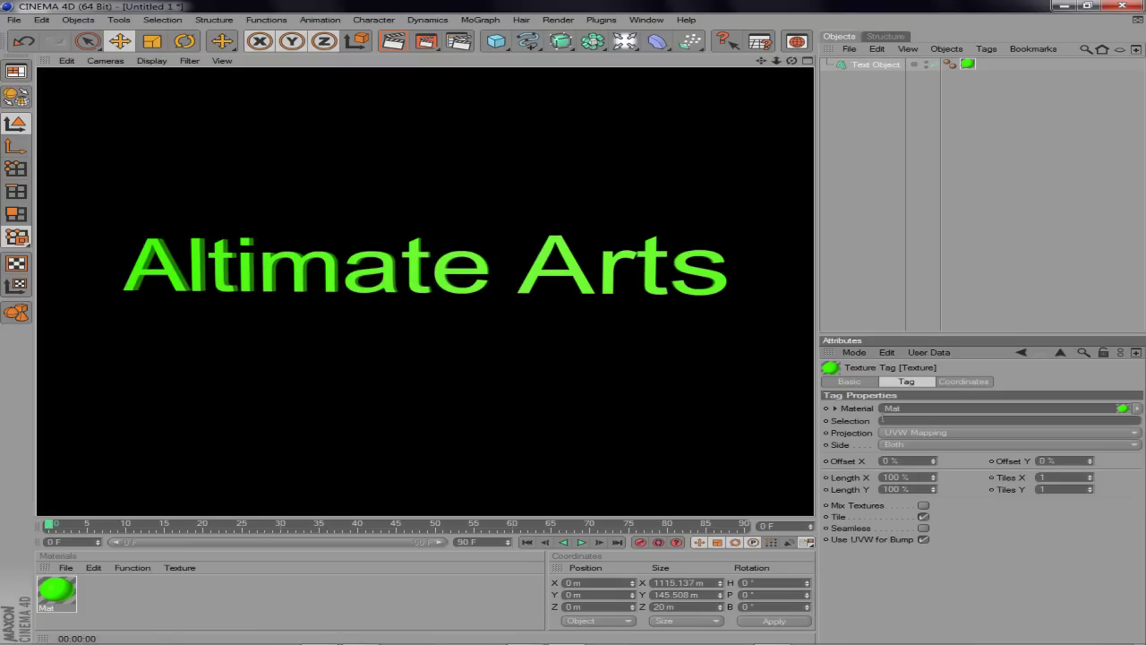
Increase the Text Object's extrusion depth to 121.
{"action": "left_click", "coordinate": [843, 382]}
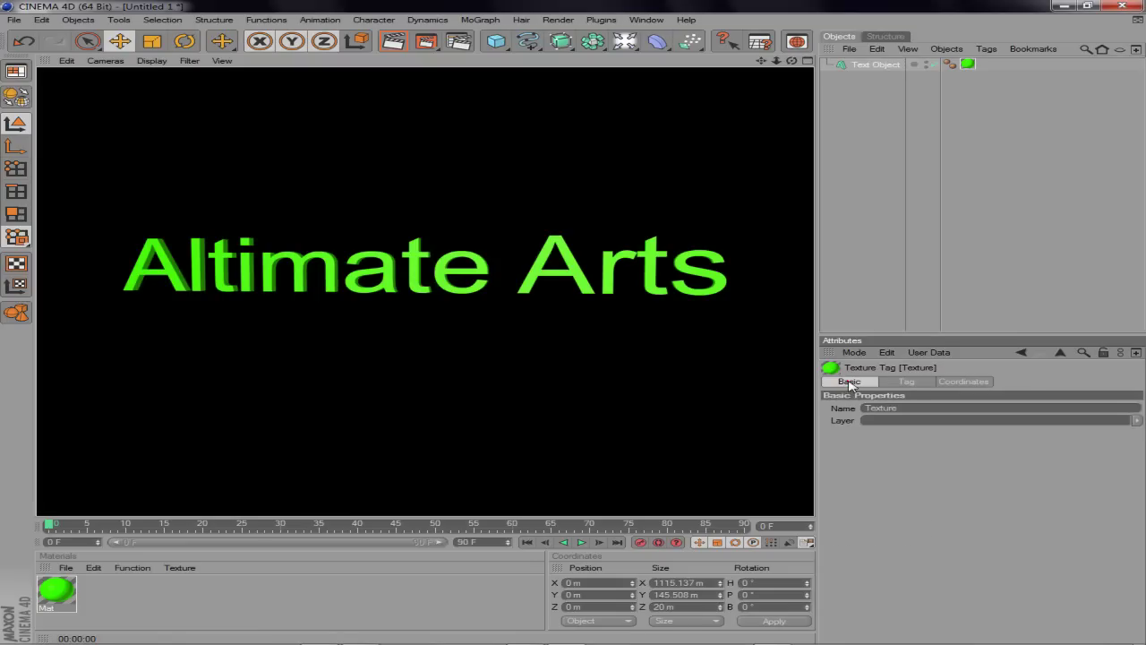
{"action": "left_click", "coordinate": [892, 66]}
{"action": "left_click_drag", "start_coordinate": [939, 408], "coordinate": [942, 410]}
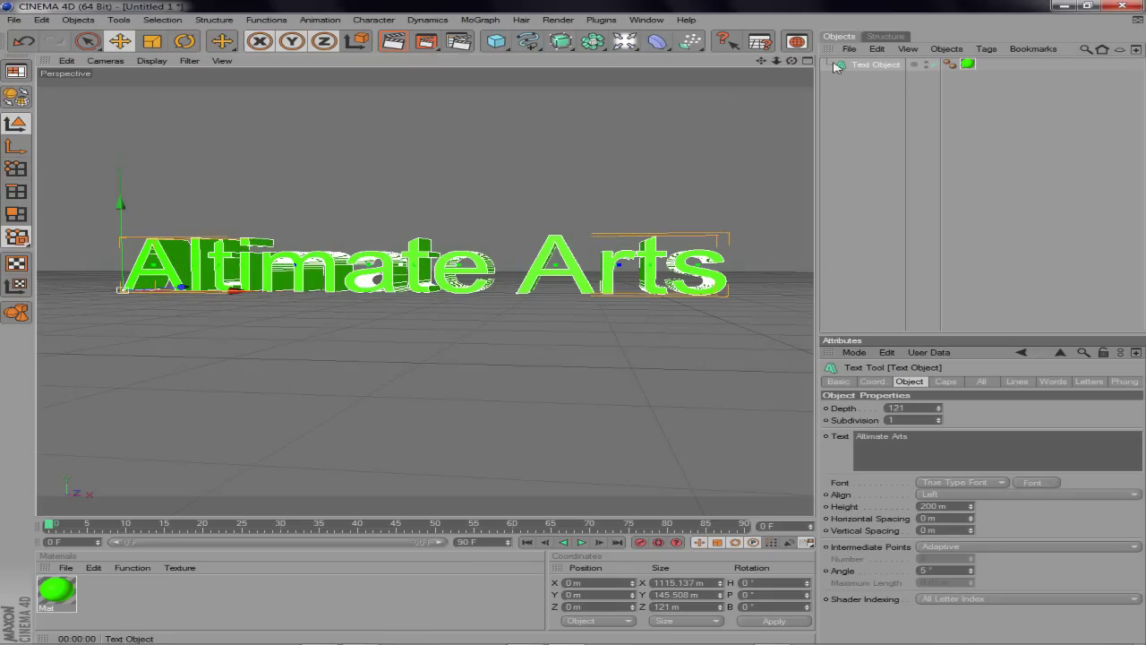
{"action": "scroll", "coordinate": [704, 107], "scroll_direction": "down", "scroll_amount": 3}
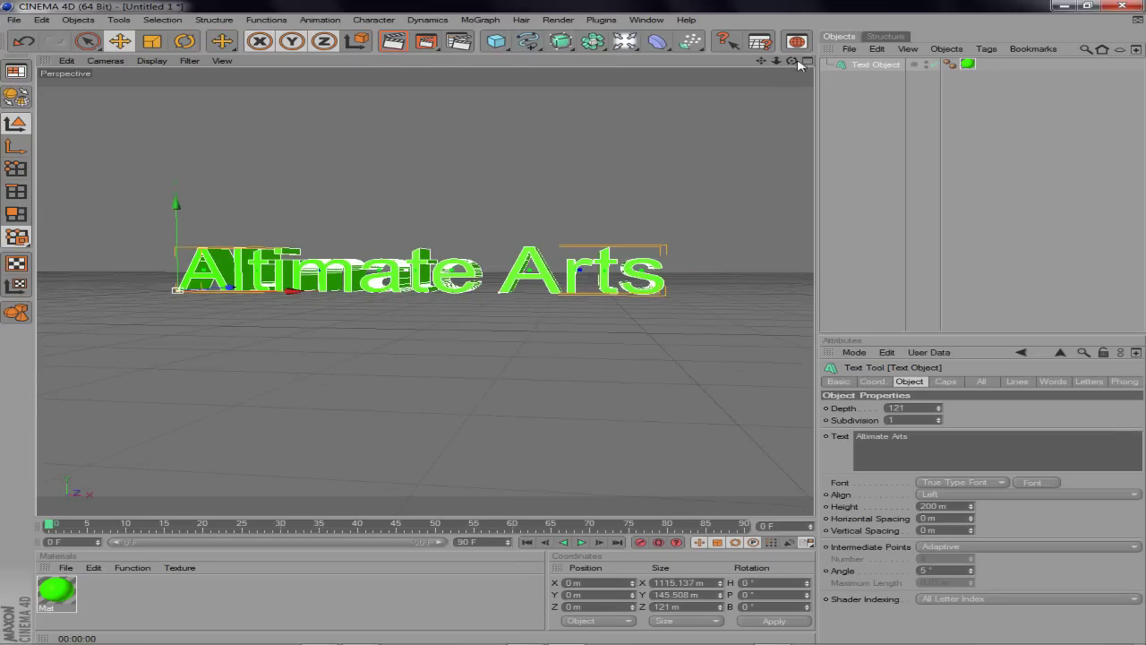
{"action": "left_click", "coordinate": [806, 60]}
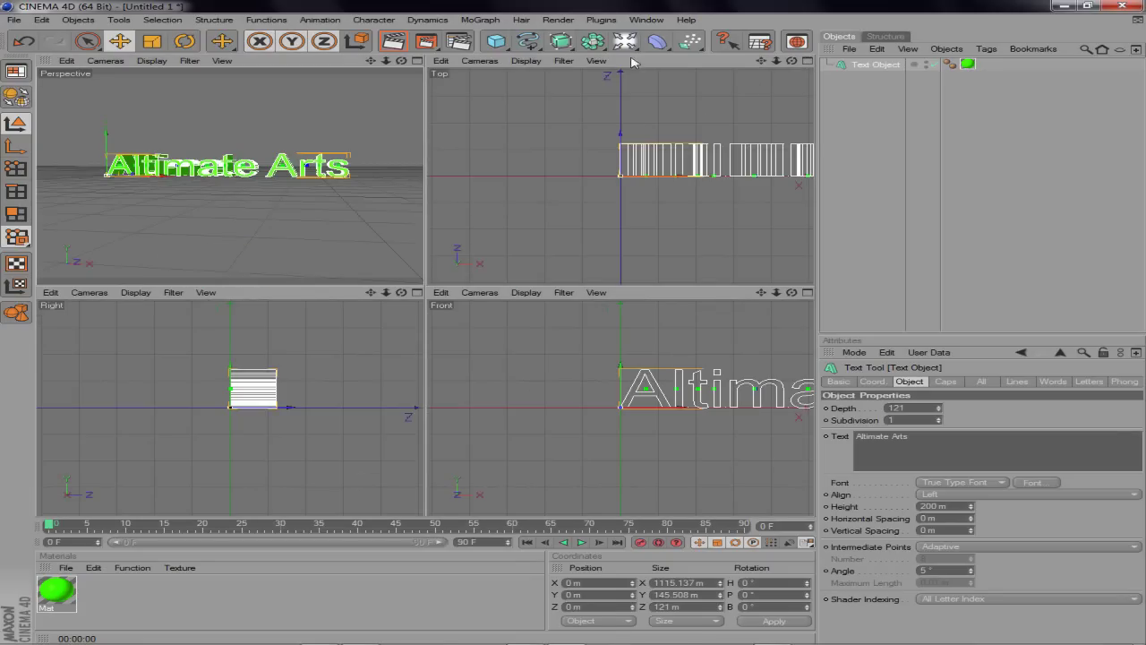
{"action": "left_click", "coordinate": [596, 61]}
{"action": "left_click", "coordinate": [623, 112]}
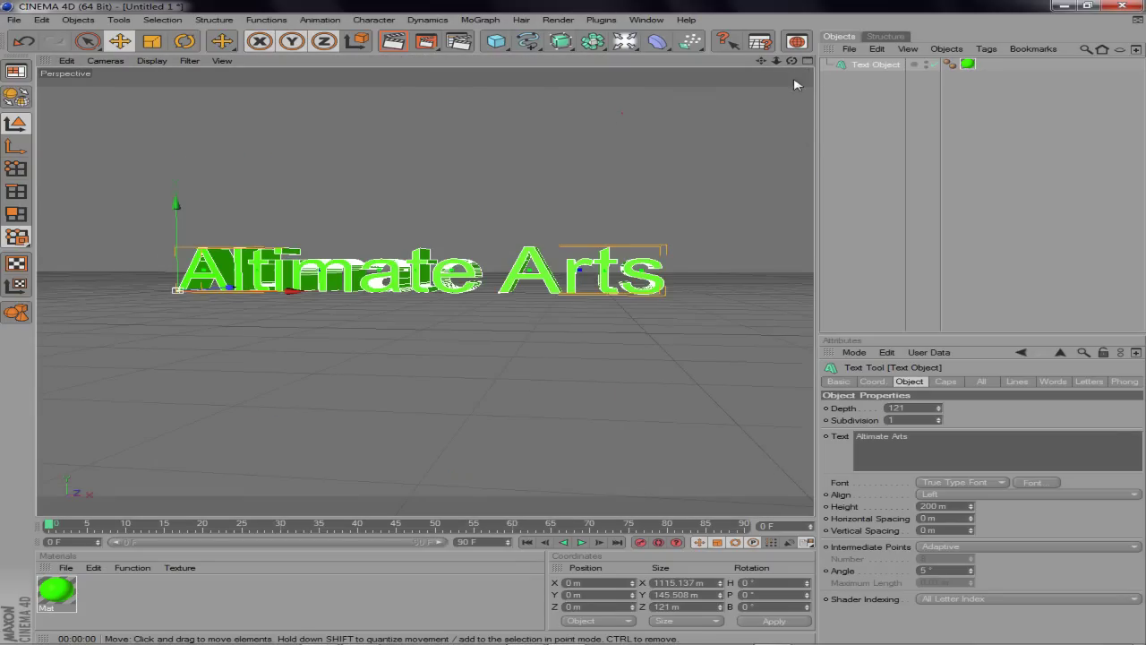
{"action": "left_click_drag", "start_coordinate": [792, 61], "coordinate": [747, 74]}
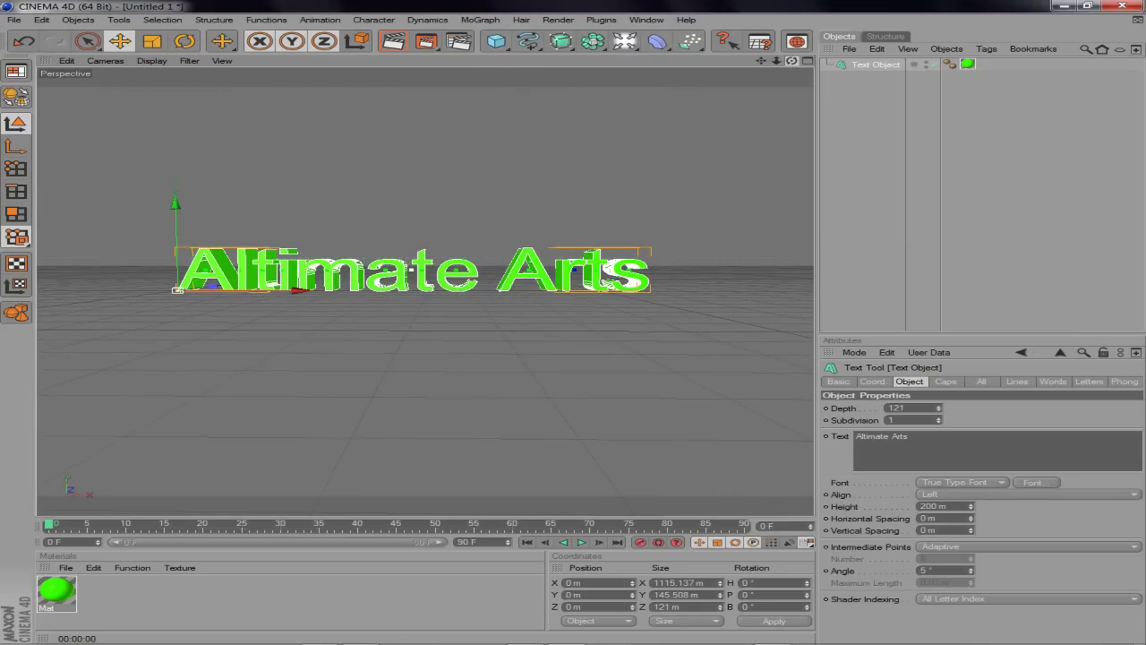
Set the render's save file to "altimate arts" on the Desktop in the render settings.
{"action": "left_click", "coordinate": [456, 45]}
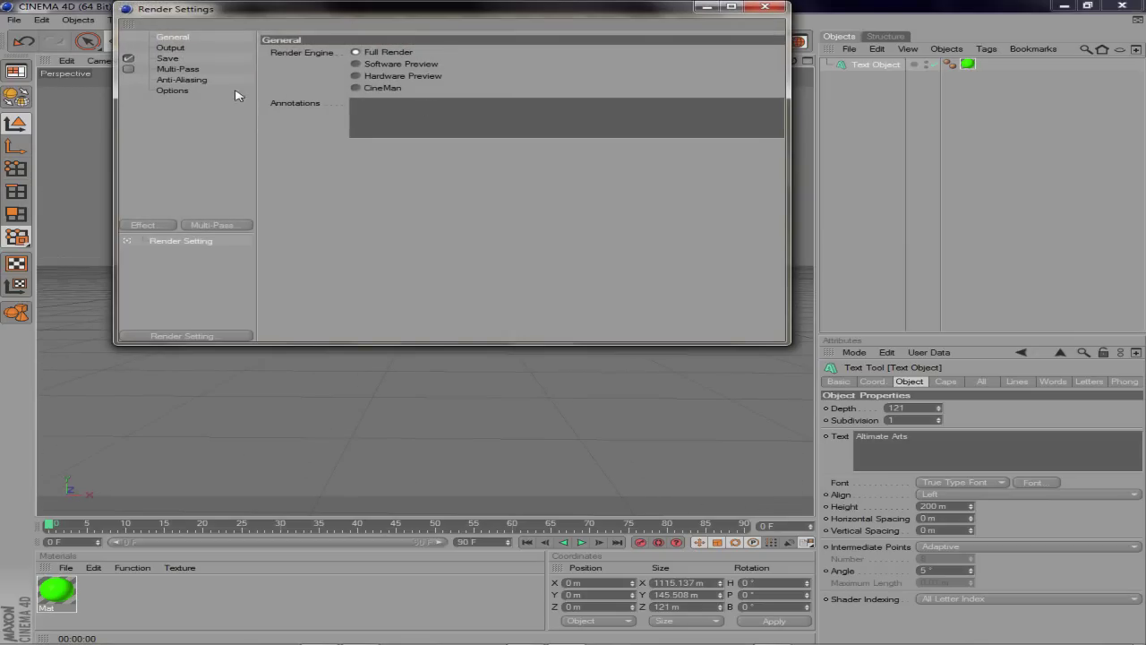
{"action": "left_click", "coordinate": [177, 59]}
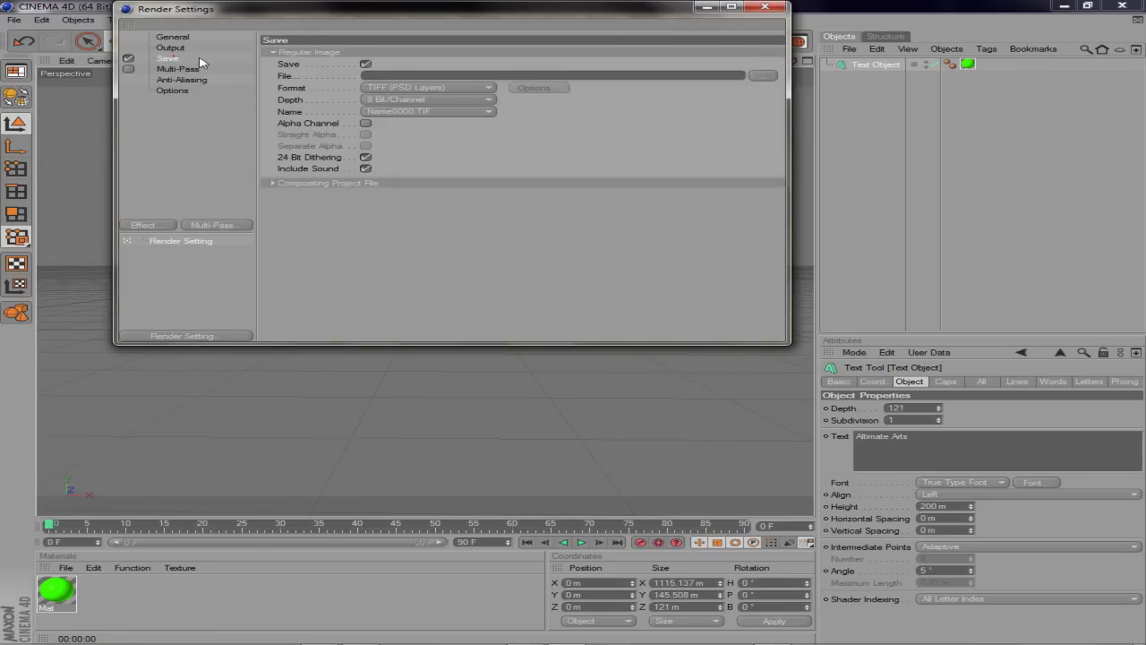
{"action": "left_click", "coordinate": [763, 75]}
{"action": "left_click", "coordinate": [193, 105]}
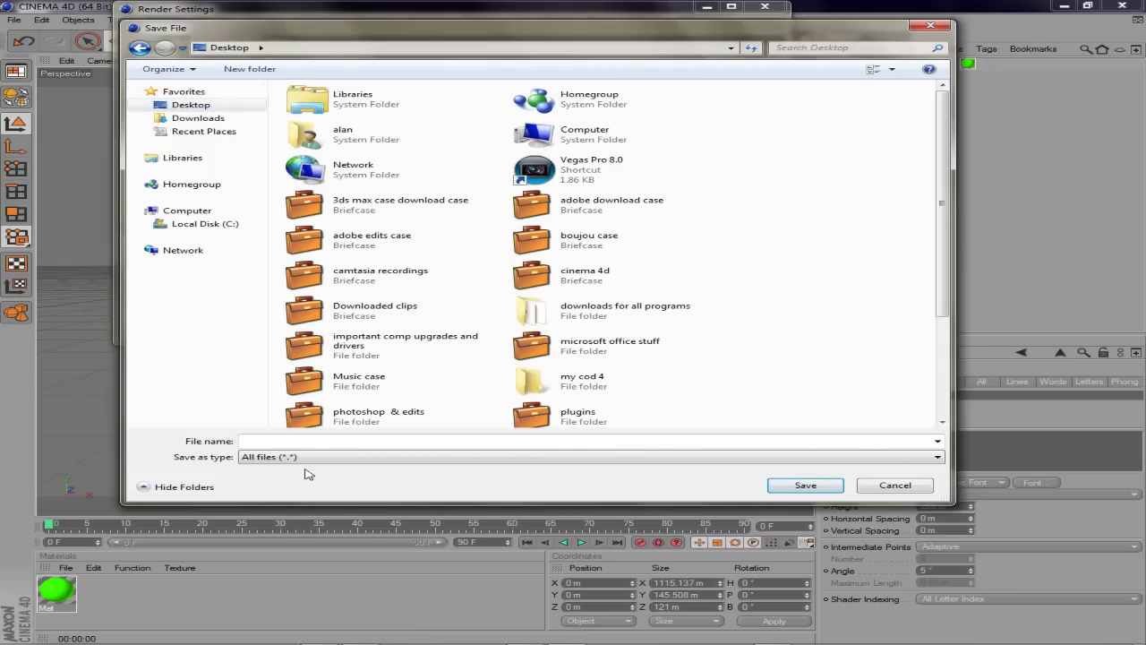
{"action": "left_click", "coordinate": [288, 440]}
{"action": "type", "text": "altimate arts"}
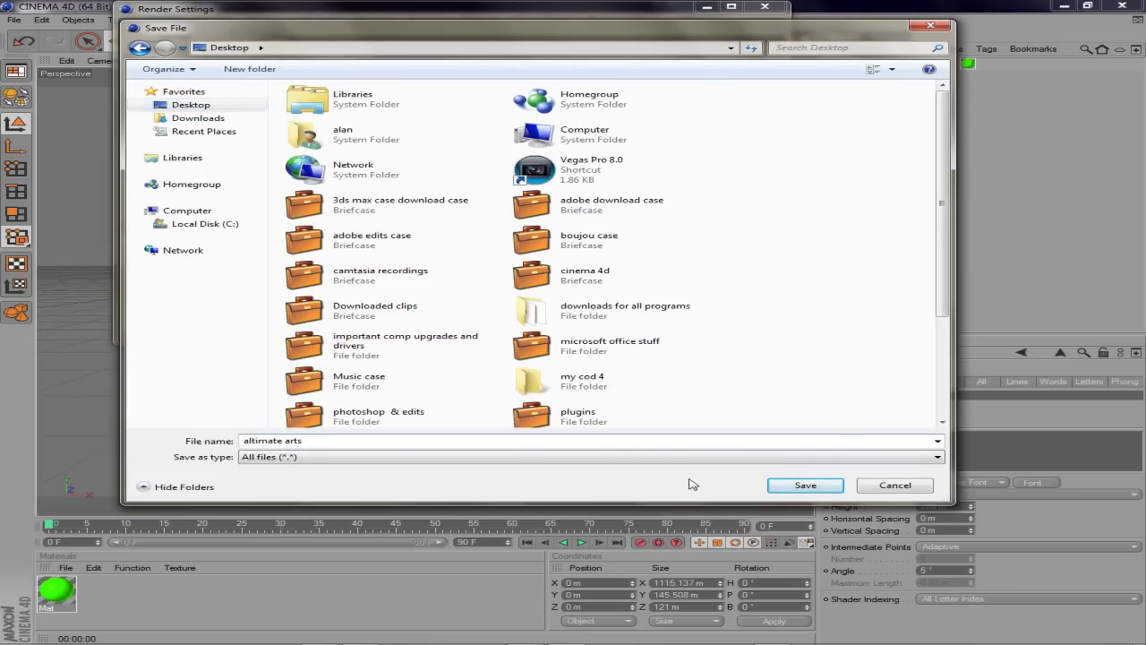
{"action": "left_click", "coordinate": [805, 485]}
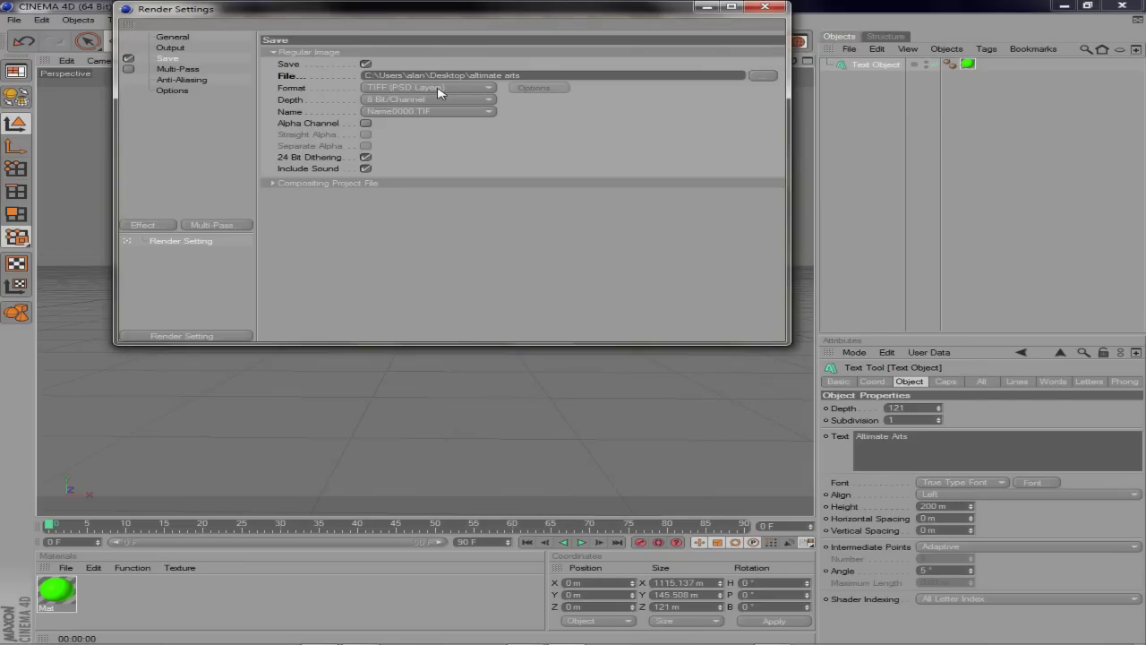
Set the render's image format to PNG and enable its Alpha Channel.
{"action": "left_click", "coordinate": [438, 89]}
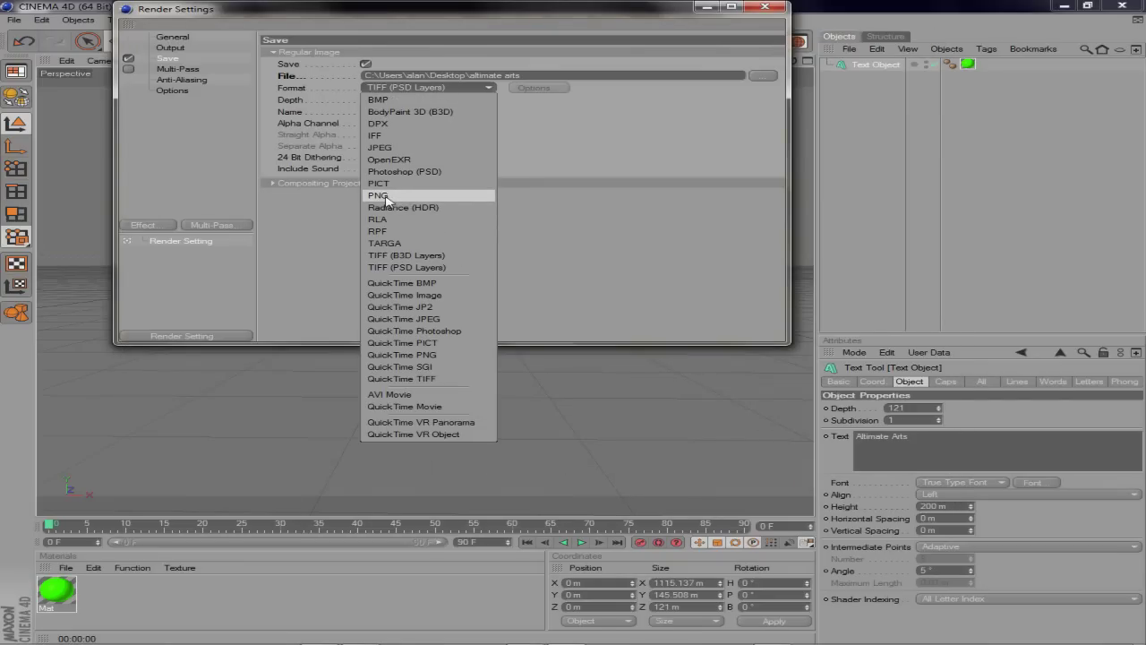
{"action": "left_click", "coordinate": [389, 198]}
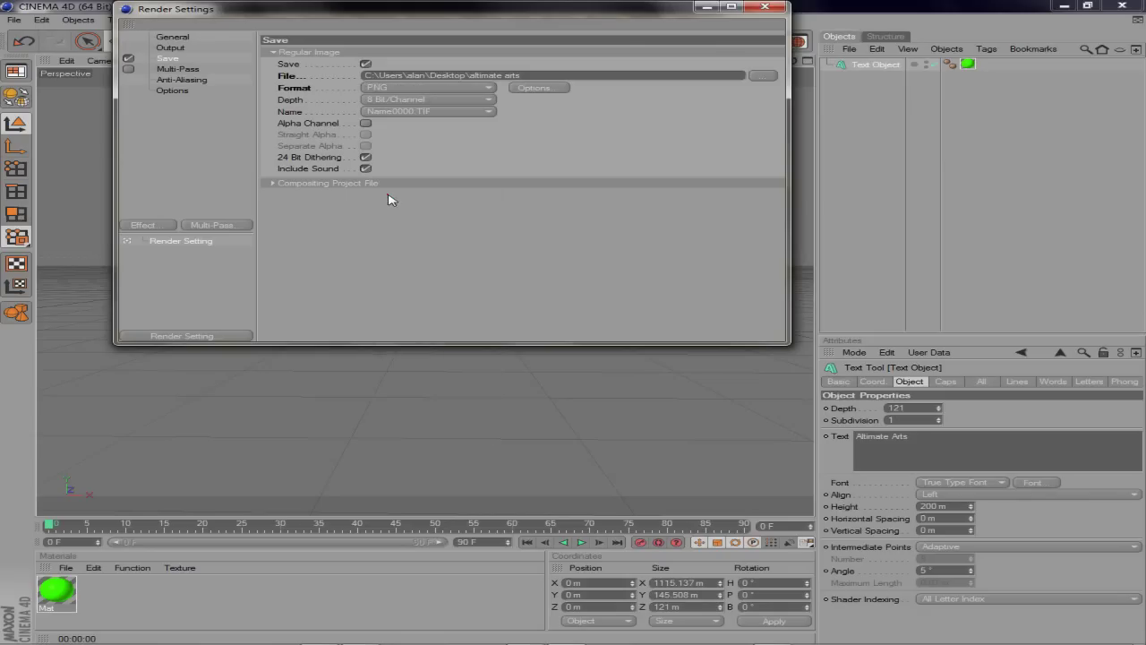
{"action": "left_click", "coordinate": [365, 123]}
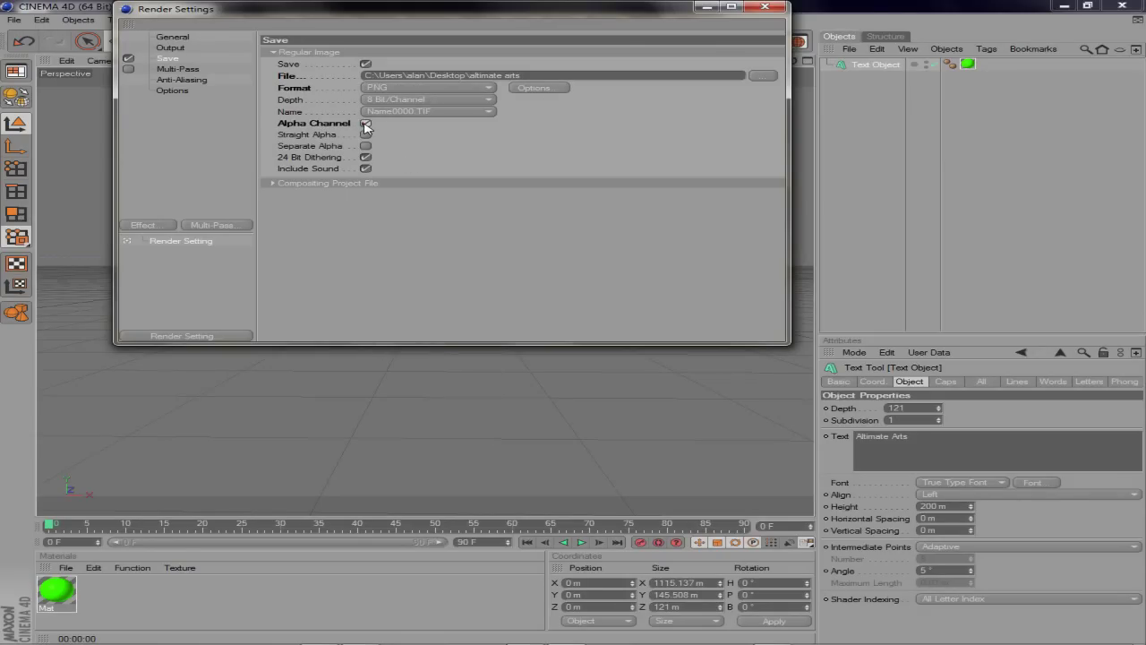
Set the render output preset to HDV/HDTV 720 29.97 and close the render settings.
{"action": "left_click", "coordinate": [185, 50]}
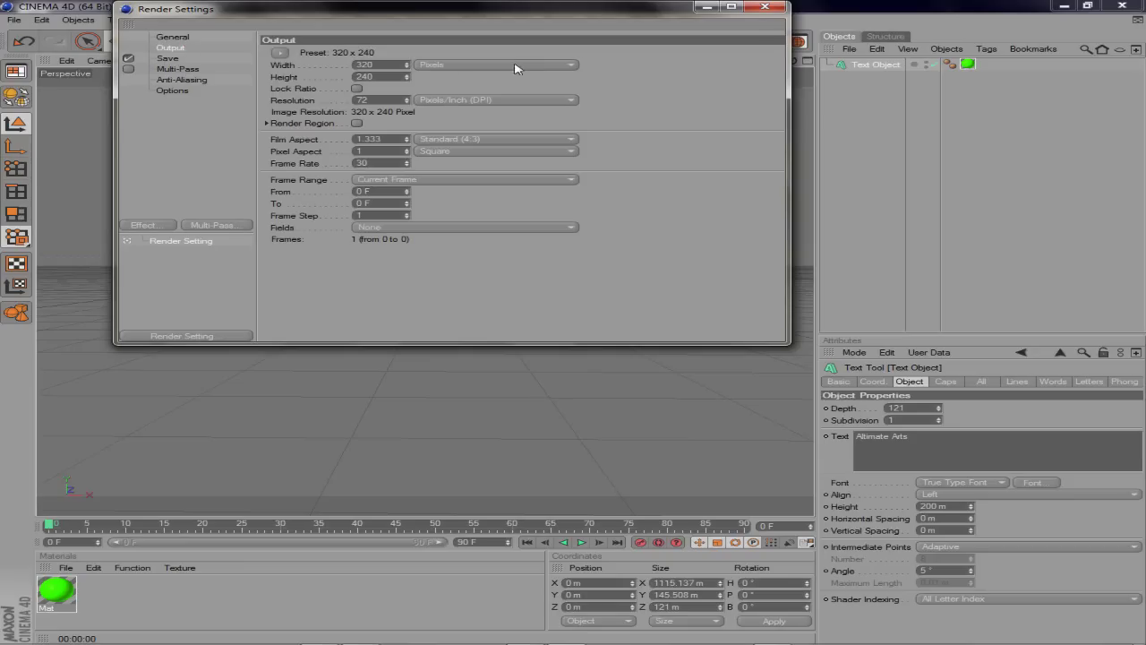
{"action": "left_click", "coordinate": [283, 54]}
{"action": "mouse_move", "coordinate": [313, 89]}
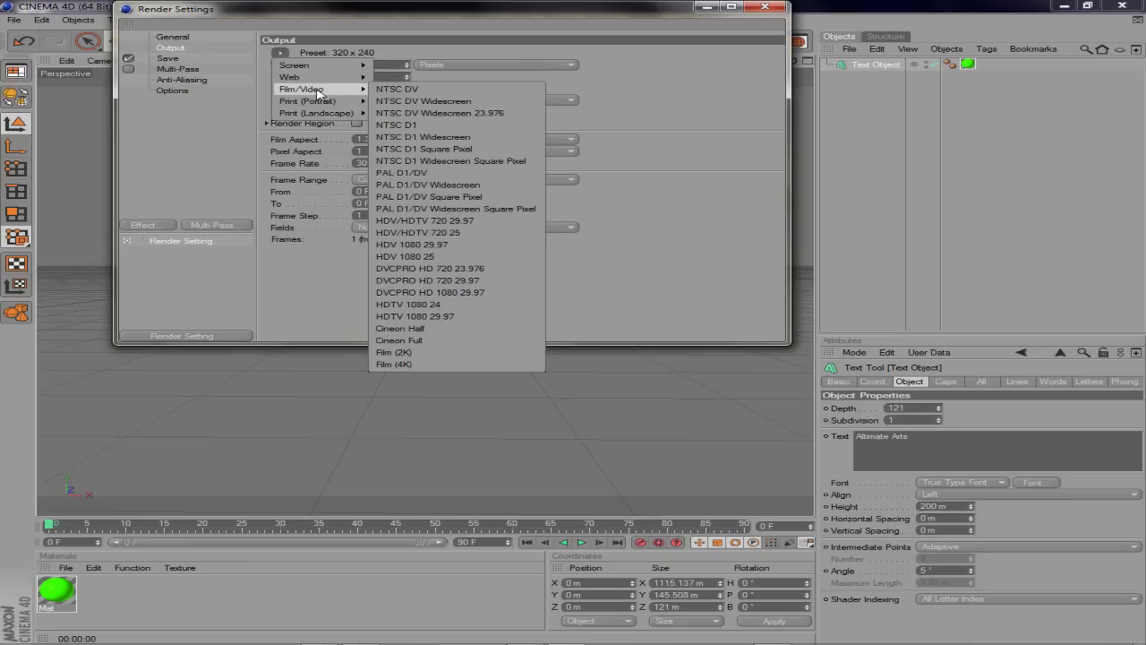
{"action": "left_click", "coordinate": [471, 222]}
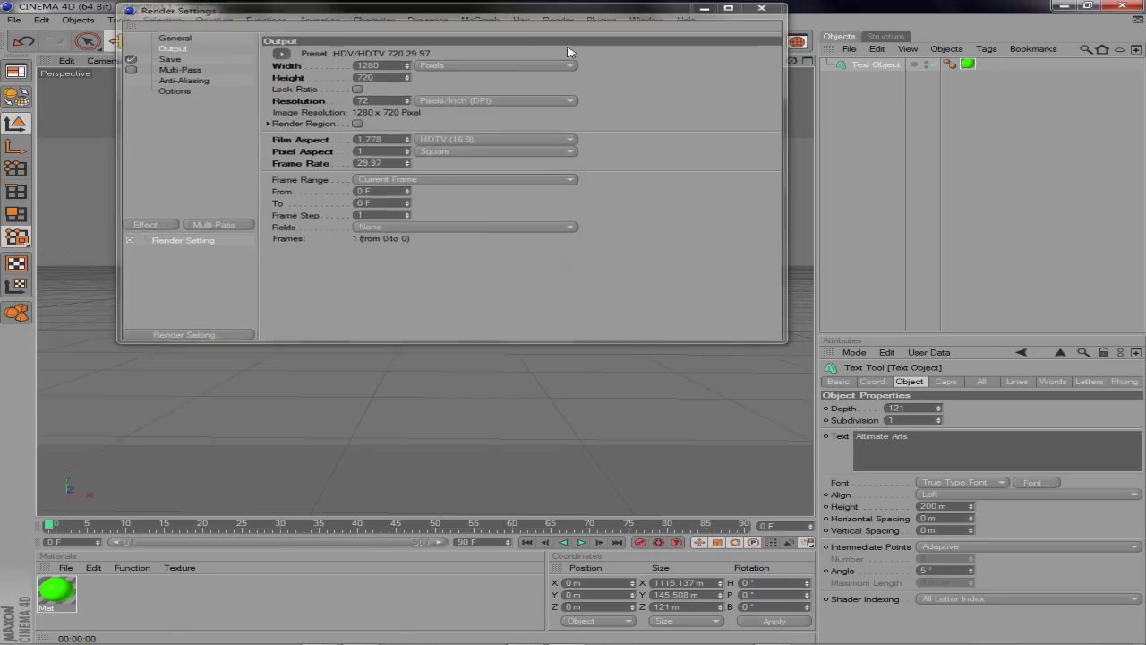
{"action": "left_click", "coordinate": [766, 9]}
Render a preview in the perspective view, and render the PNG in the Picture Viewer.
{"action": "left_click", "coordinate": [393, 42]}
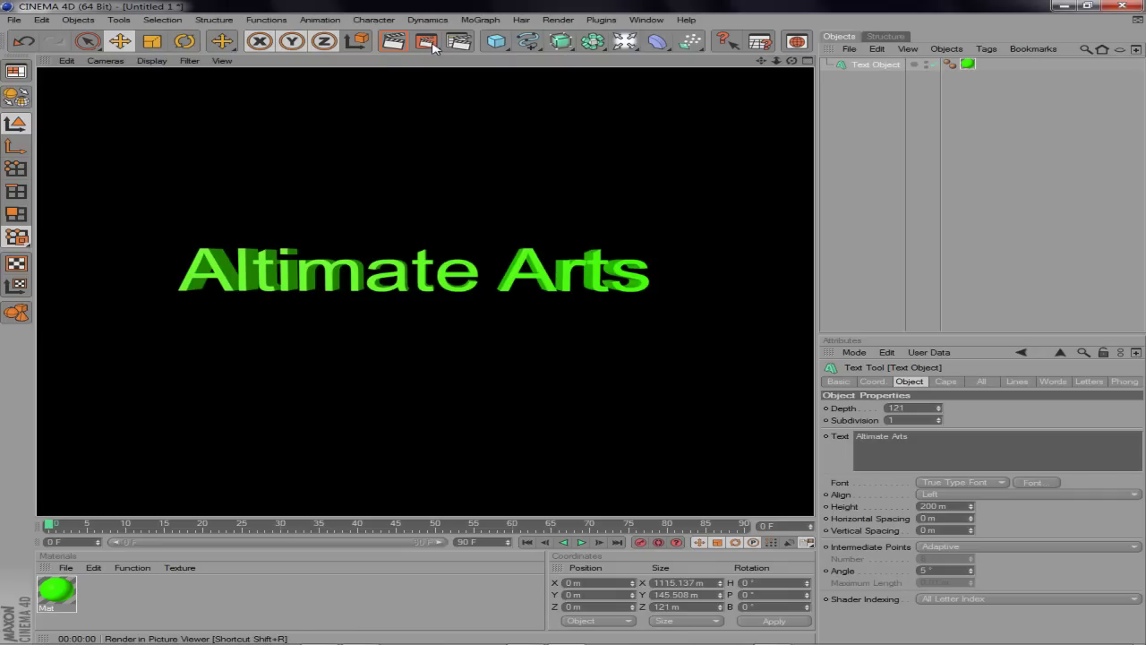
{"action": "left_click", "coordinate": [428, 42]}
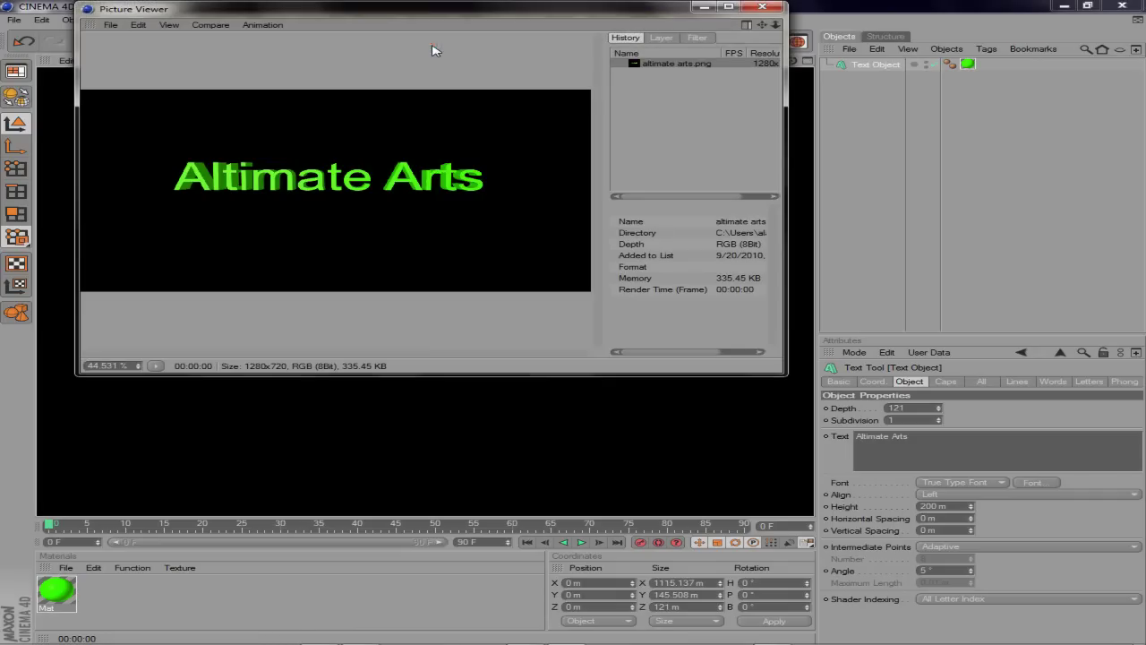
{"action": "left_click", "coordinate": [762, 7]}
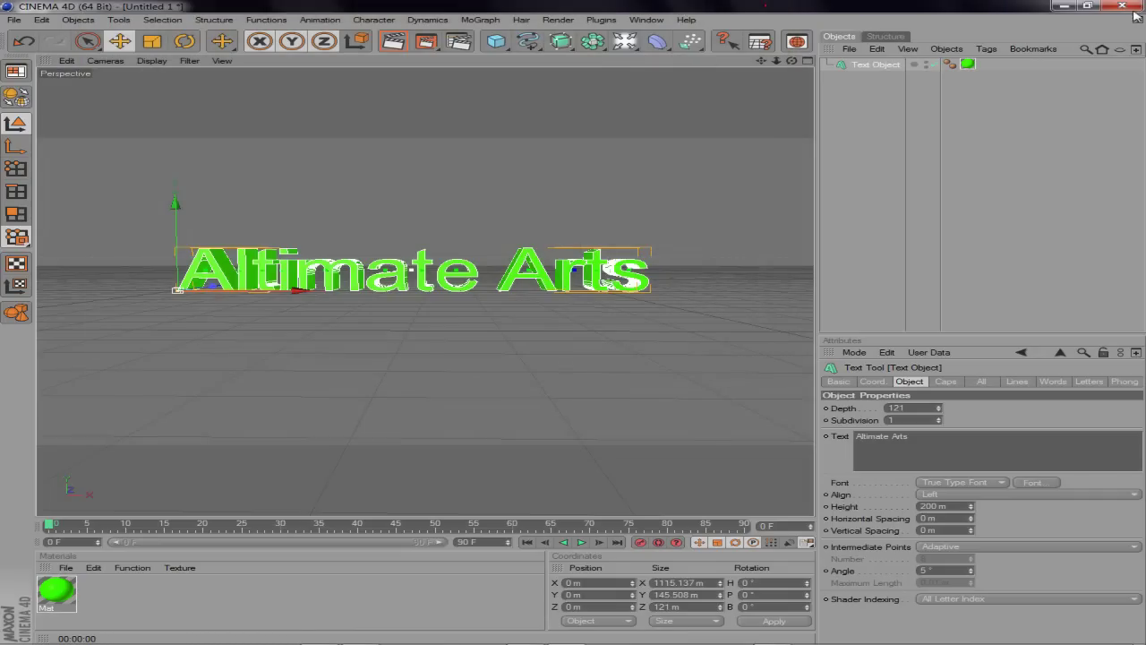
Switch to Adobe After Effects and import the contest3 video from the Downloaded clips folder on the Desktop.
{"action": "left_click", "coordinate": [1064, 5]}
{"action": "mouse_move", "coordinate": [475, 641]}
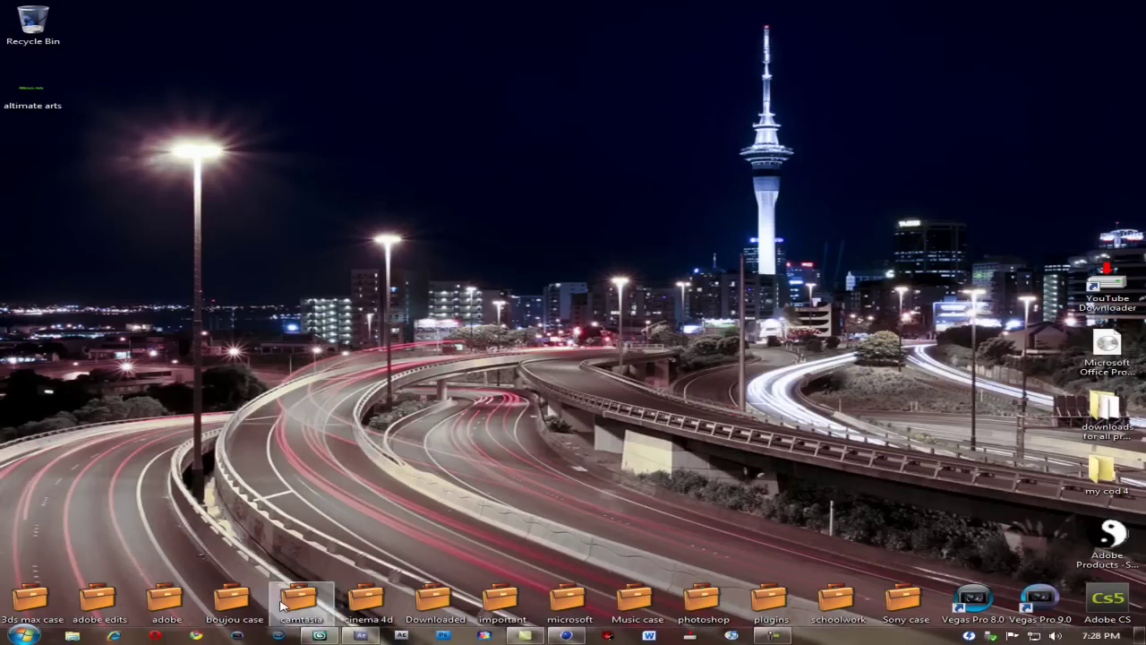
{"action": "left_click", "coordinate": [358, 637]}
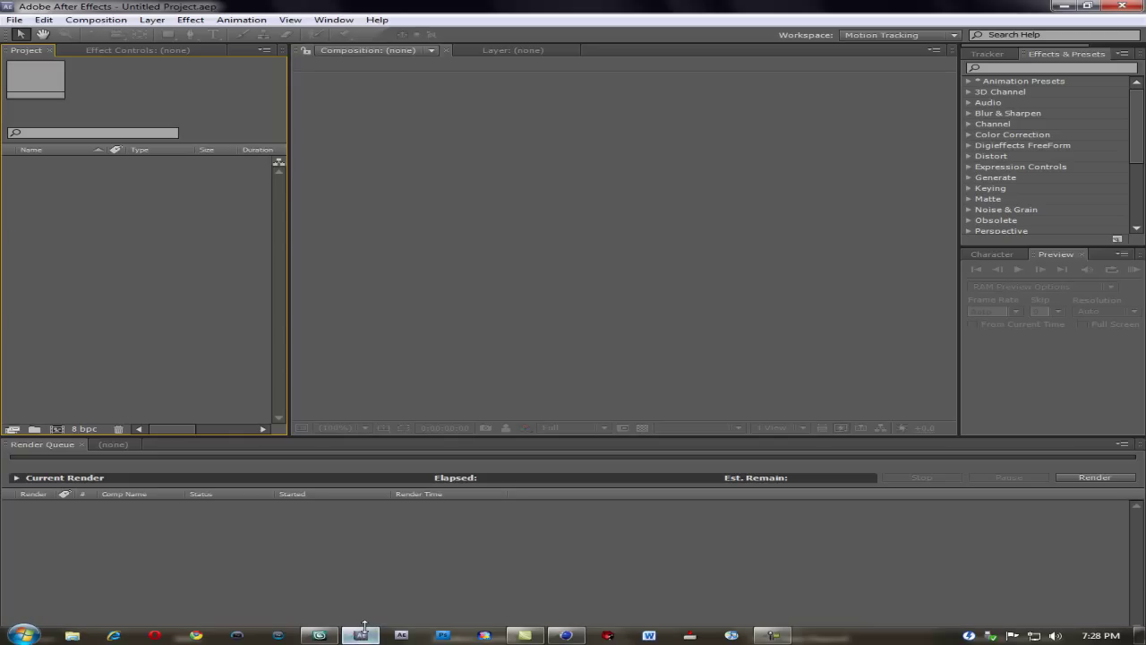
{"action": "left_click", "coordinate": [14, 20]}
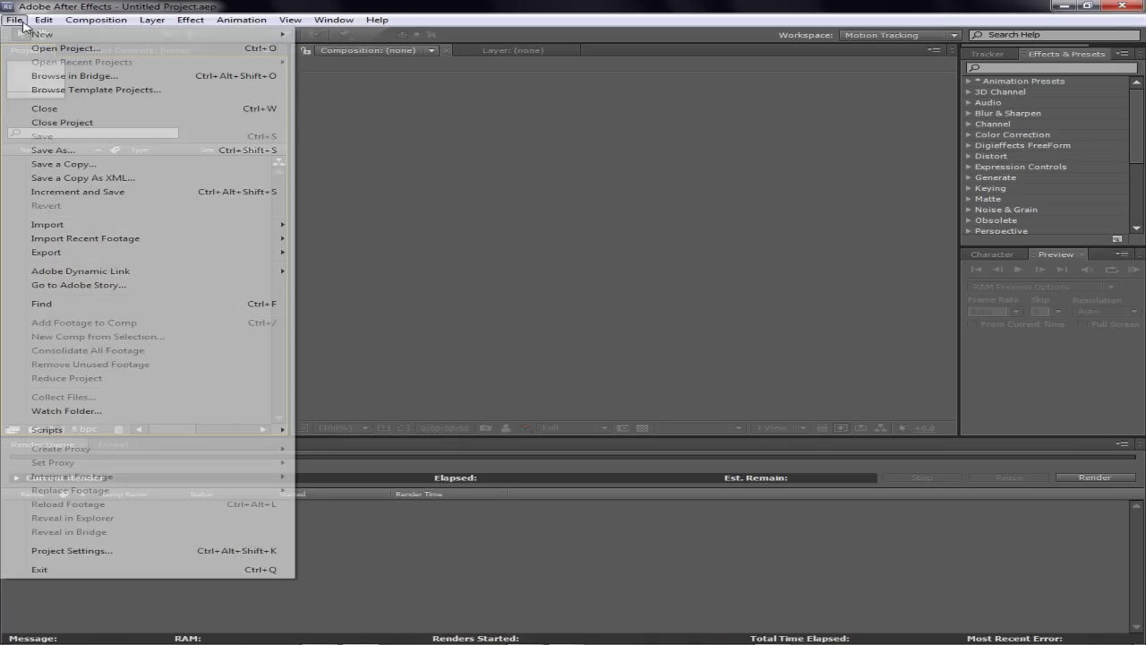
{"action": "mouse_move", "coordinate": [76, 225]}
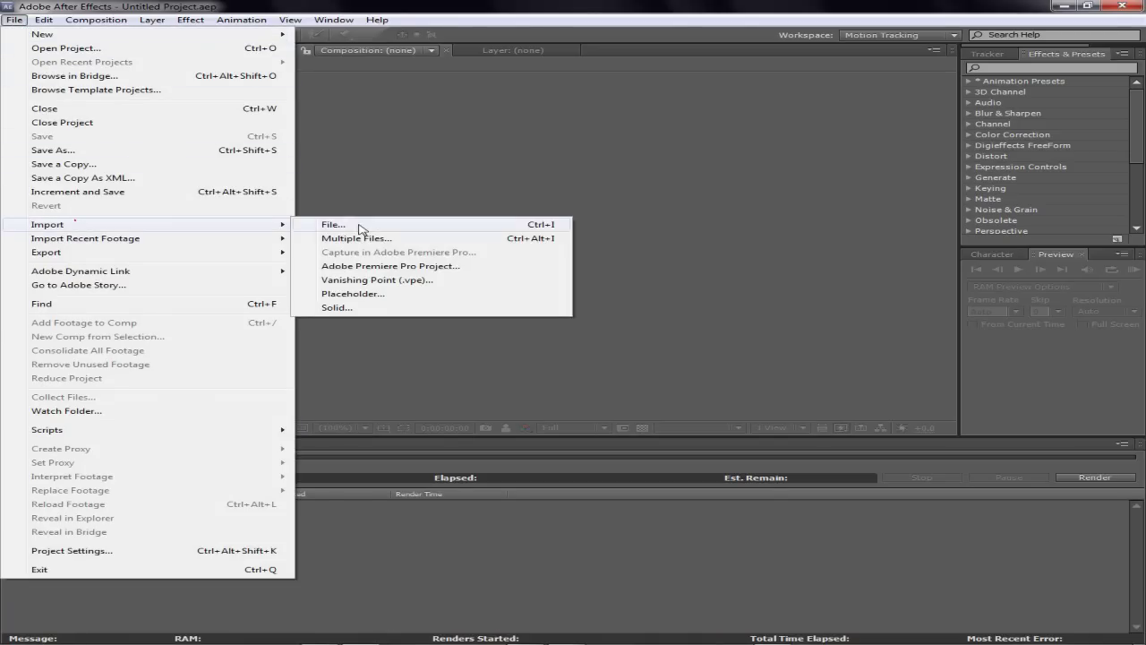
{"action": "left_click", "coordinate": [363, 224]}
{"action": "left_click", "coordinate": [51, 125]}
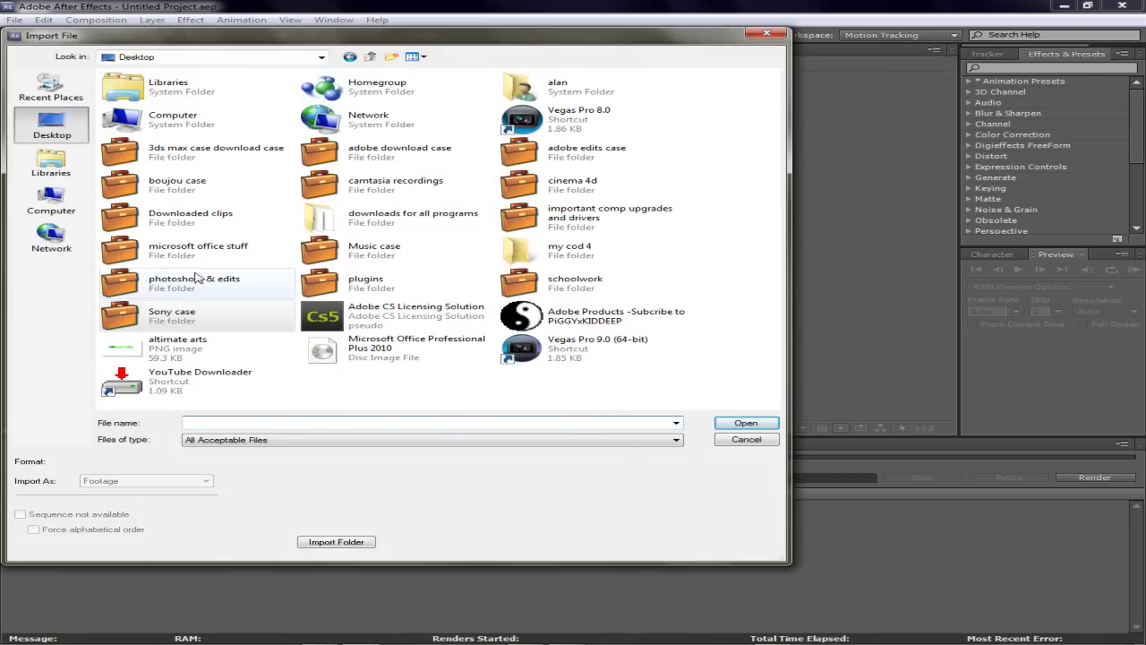
{"action": "double_click", "coordinate": [199, 220]}
{"action": "double_click", "coordinate": [156, 211]}
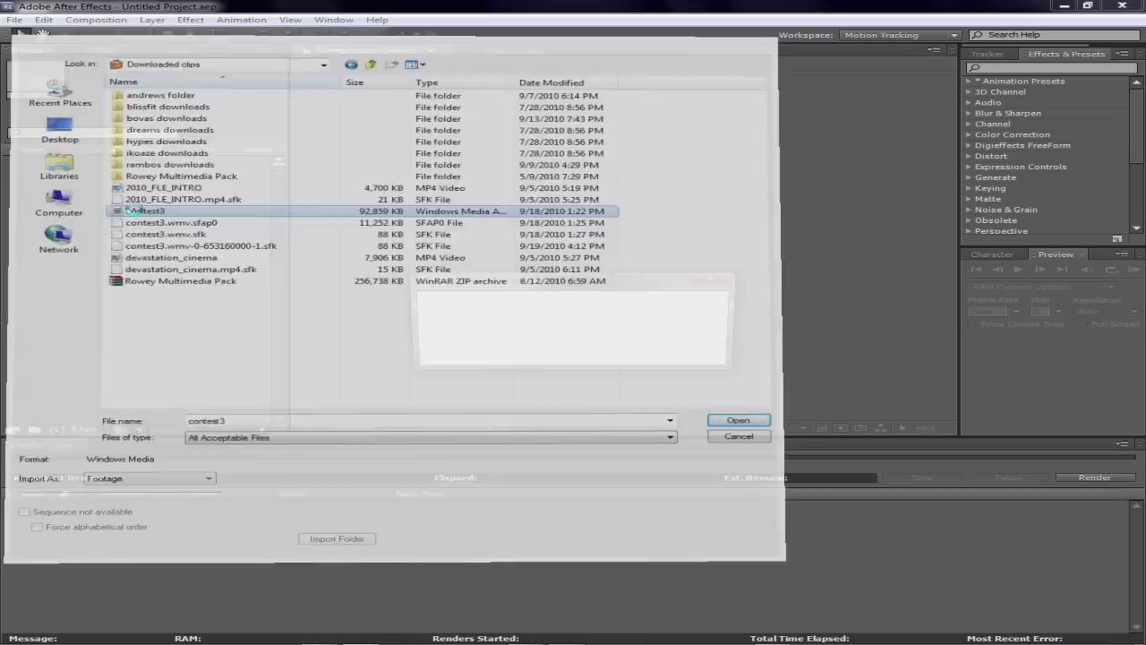
{"action": "left_click", "coordinate": [598, 397]}
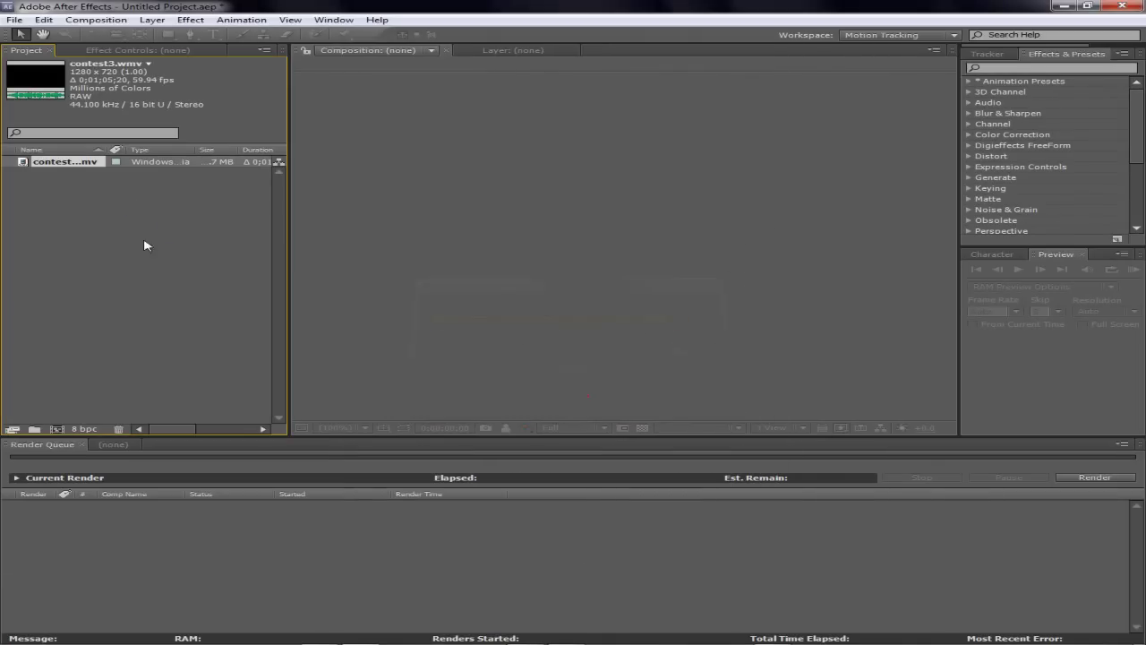
{"action": "left_click_drag", "start_coordinate": [86, 171], "coordinate": [89, 244]}
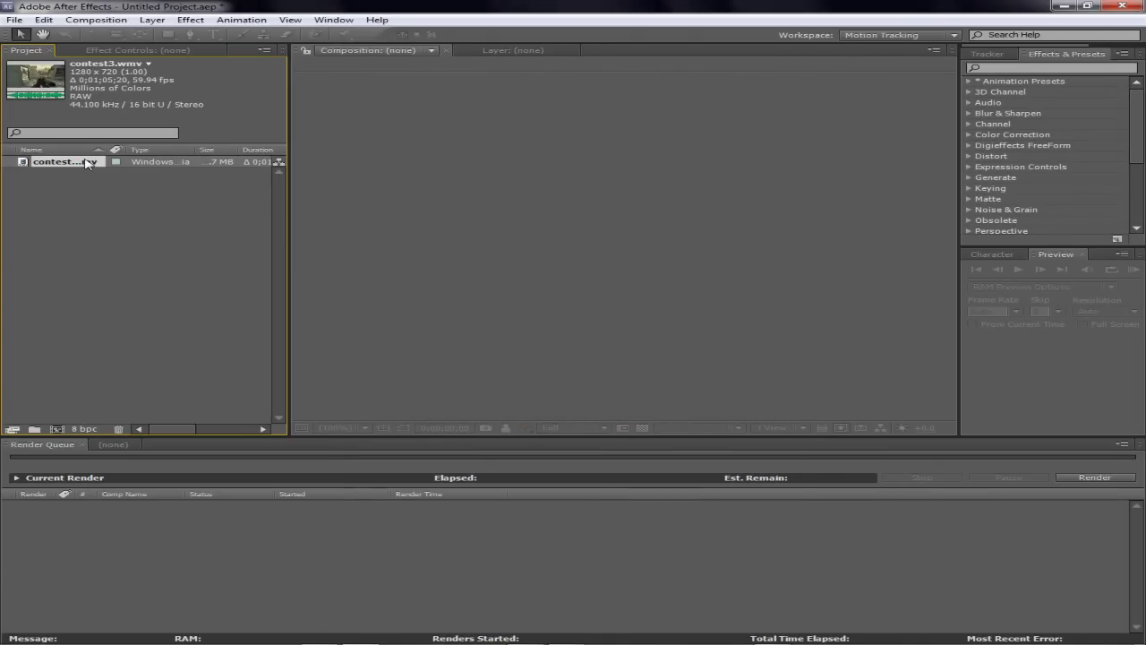
{"action": "left_click", "coordinate": [95, 20]}
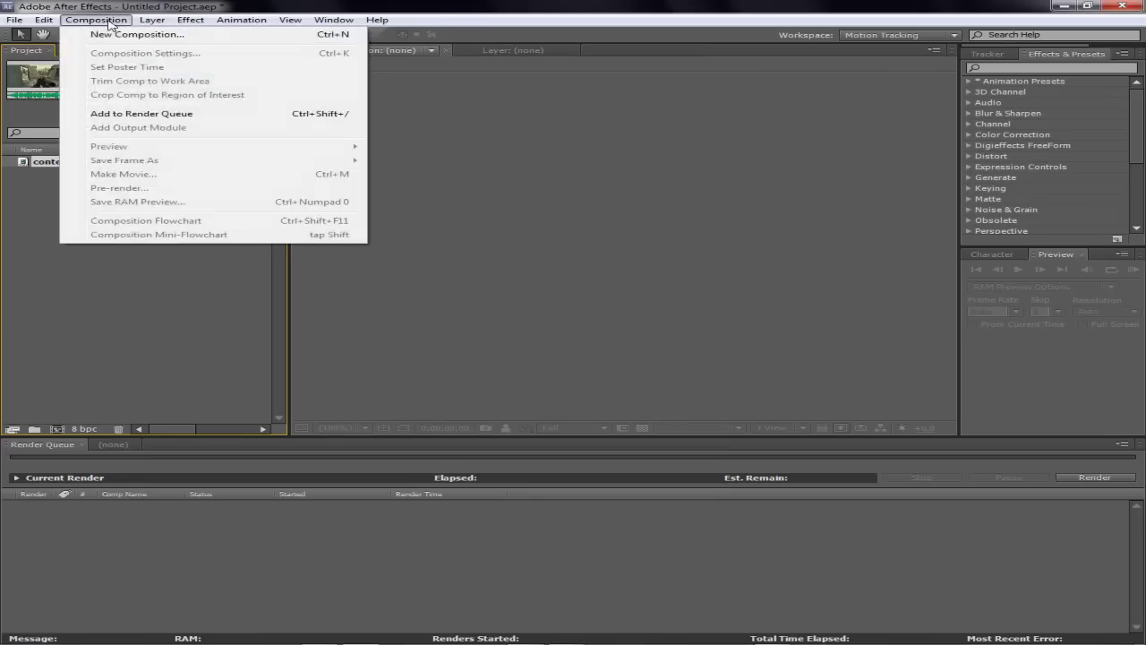
{"action": "left_click", "coordinate": [115, 36]}
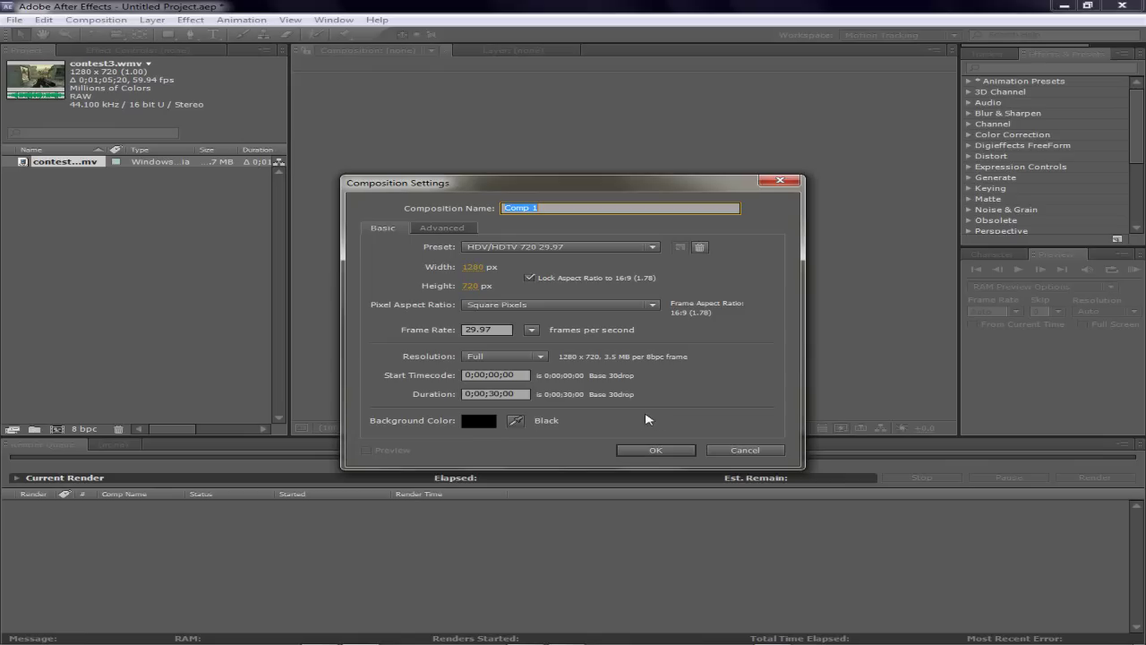
{"action": "left_click", "coordinate": [740, 450]}
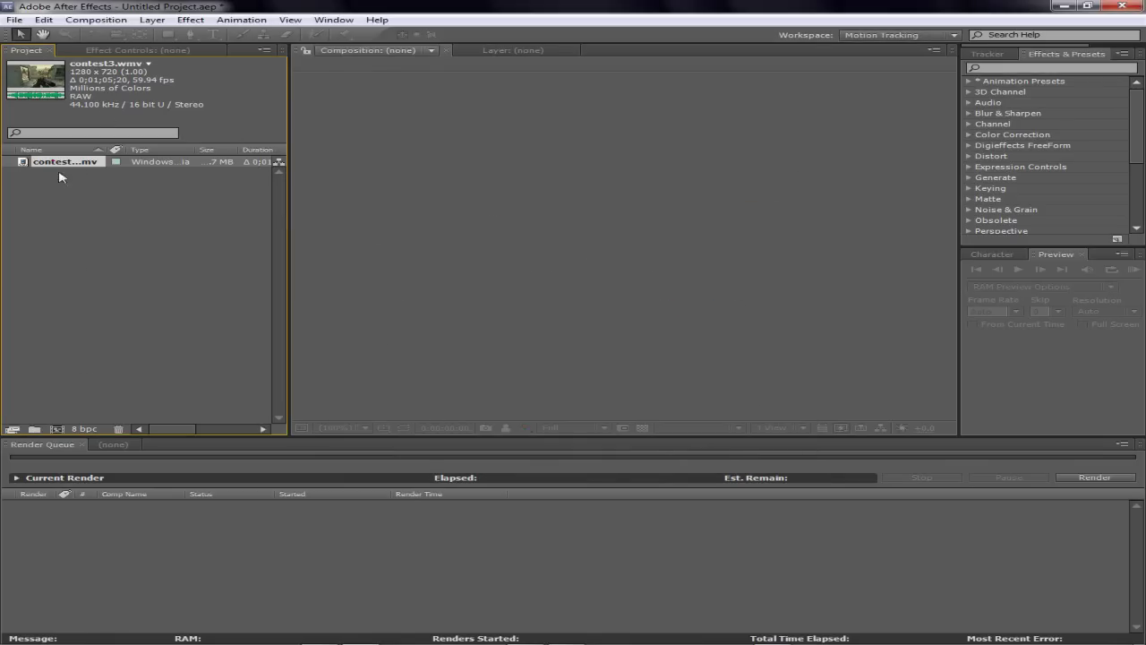
Create a composition directly from the contest3.wmv footage.
{"action": "left_click_drag", "start_coordinate": [66, 433], "coordinate": [70, 431]}
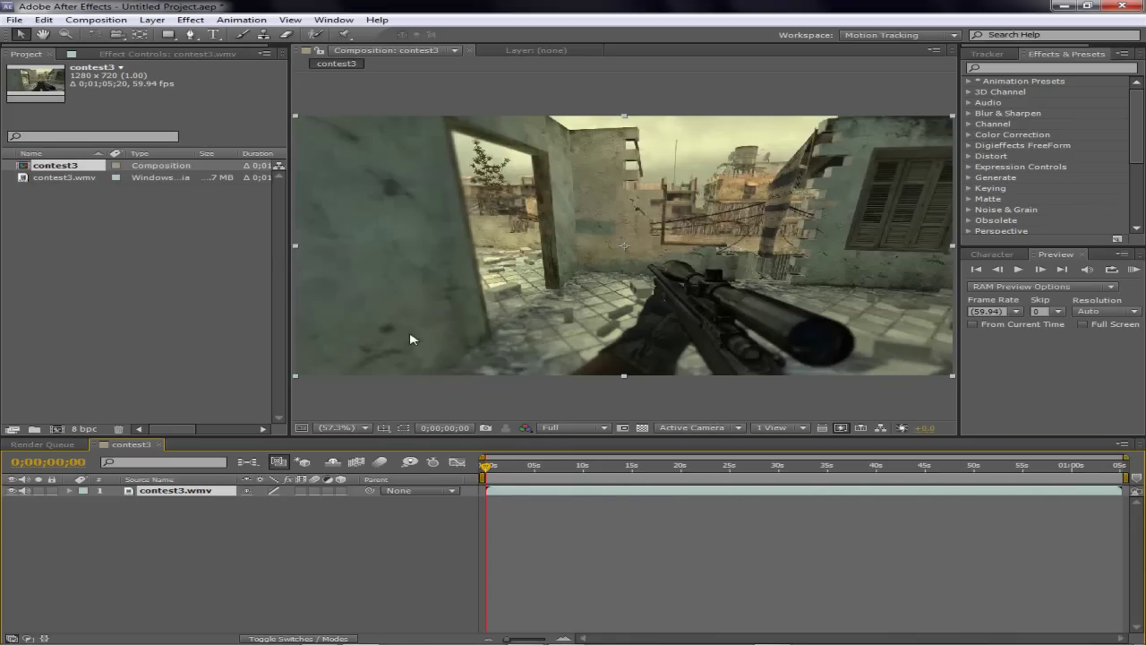
{"action": "left_click", "coordinate": [57, 178]}
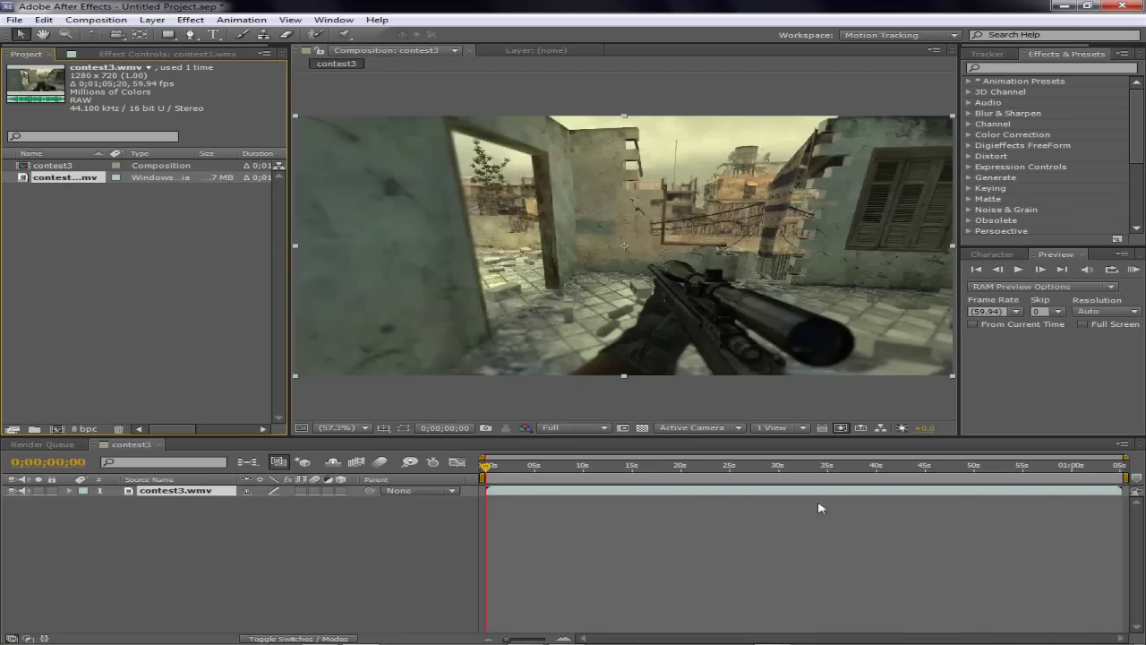
Import the altimate arts PNG from the Desktop and place it above contest3.wmv in the composition's timeline.
{"action": "left_click", "coordinate": [15, 20]}
{"action": "mouse_move", "coordinate": [94, 225]}
{"action": "left_click", "coordinate": [318, 224]}
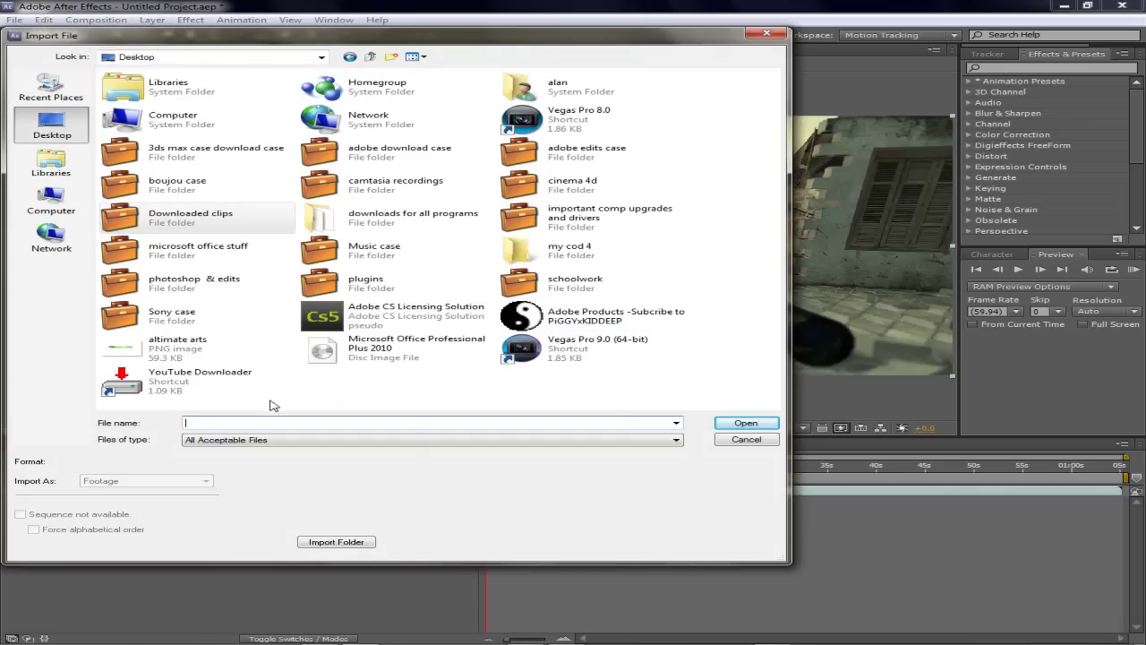
{"action": "double_click", "coordinate": [192, 354]}
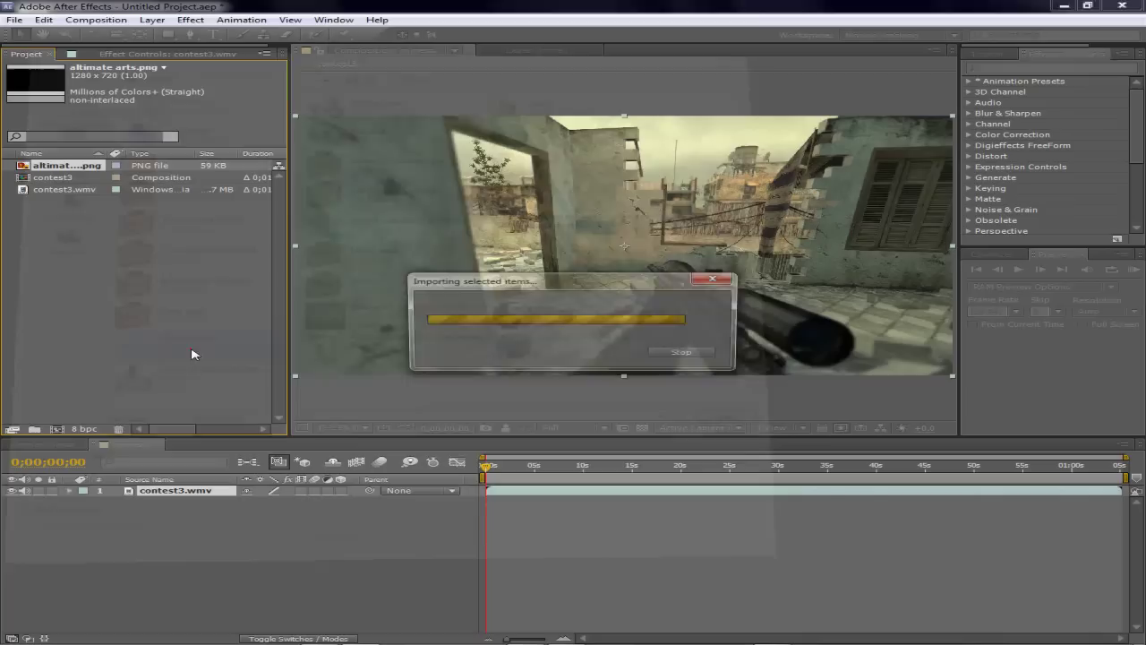
{"action": "left_click_drag", "start_coordinate": [90, 172], "coordinate": [184, 492]}
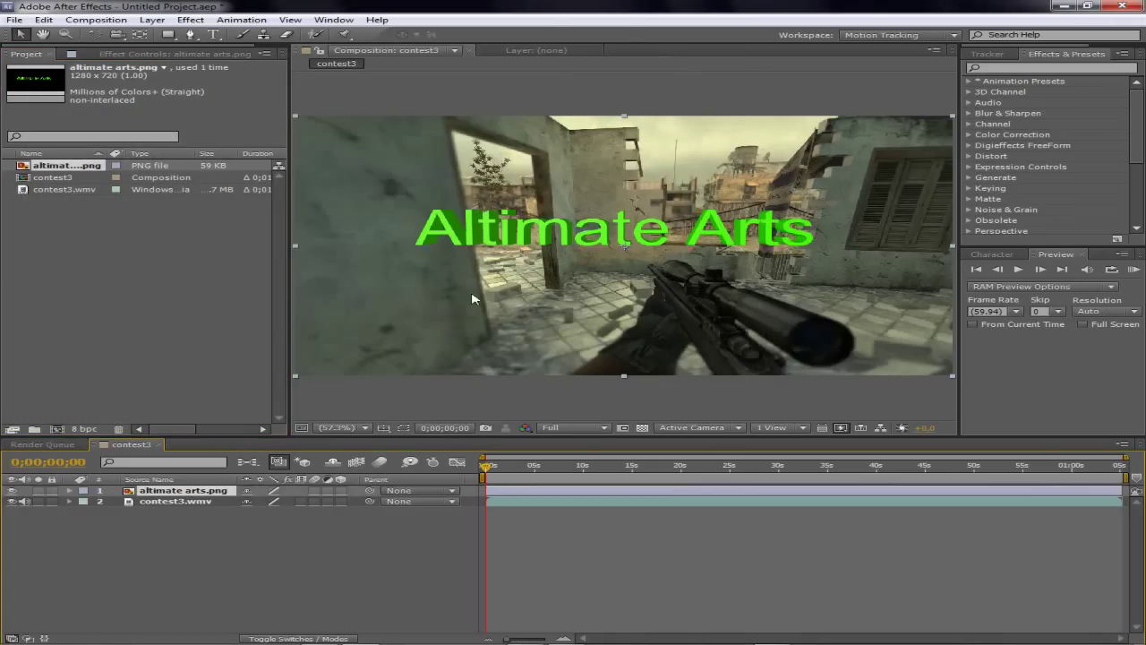
Try repositioning the text over the footage, and add and delete a trial null object layer.
{"action": "left_click_drag", "start_coordinate": [557, 218], "coordinate": [601, 167]}
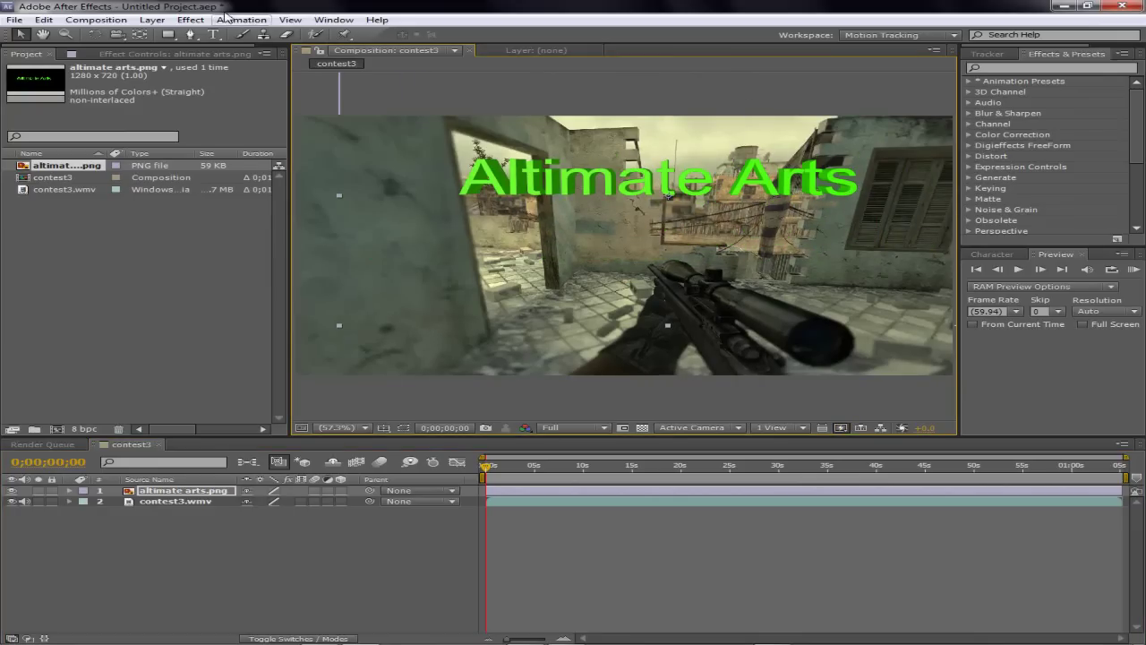
{"action": "key", "text": "ctrl+Home"}
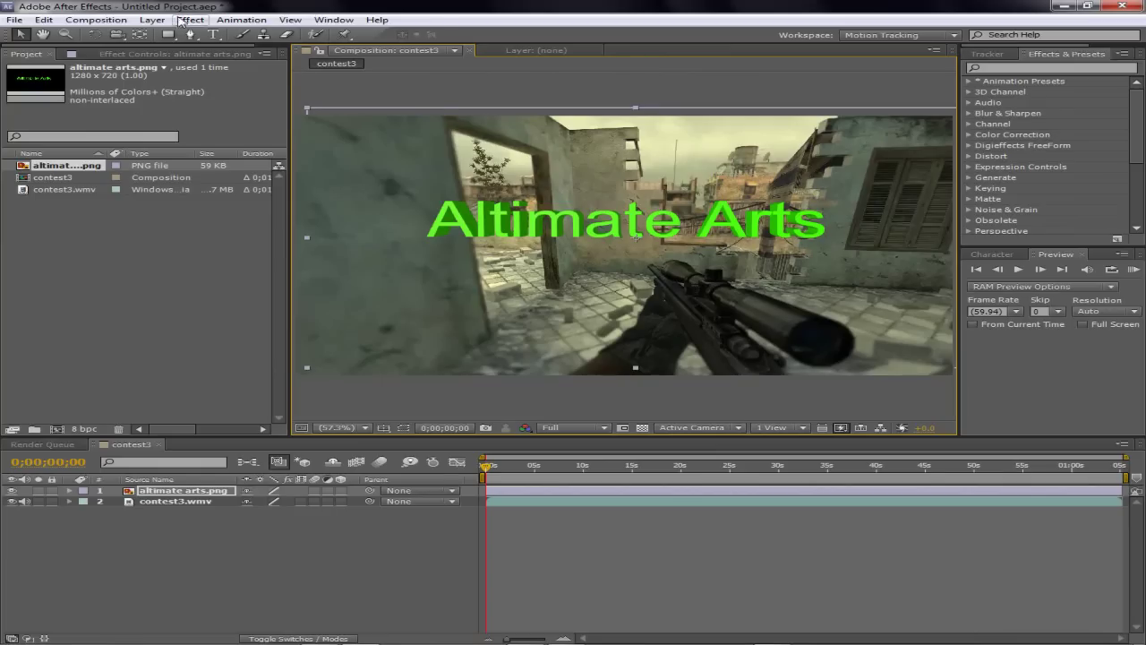
{"action": "left_click", "coordinate": [152, 20]}
{"action": "mouse_move", "coordinate": [284, 35]}
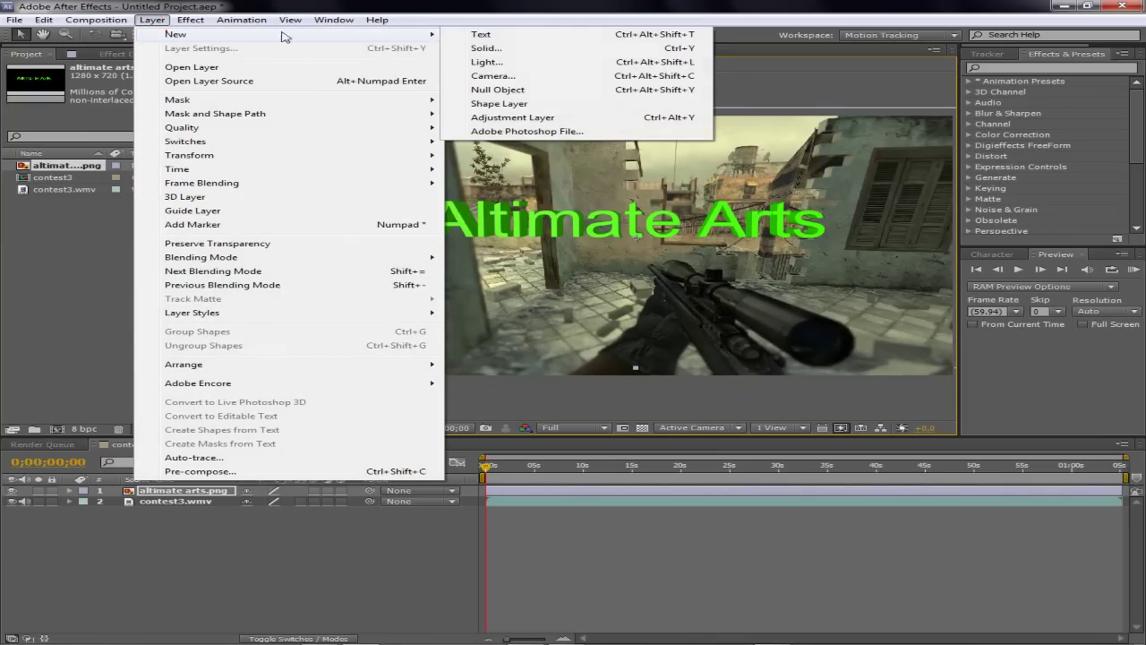
{"action": "left_click", "coordinate": [498, 89]}
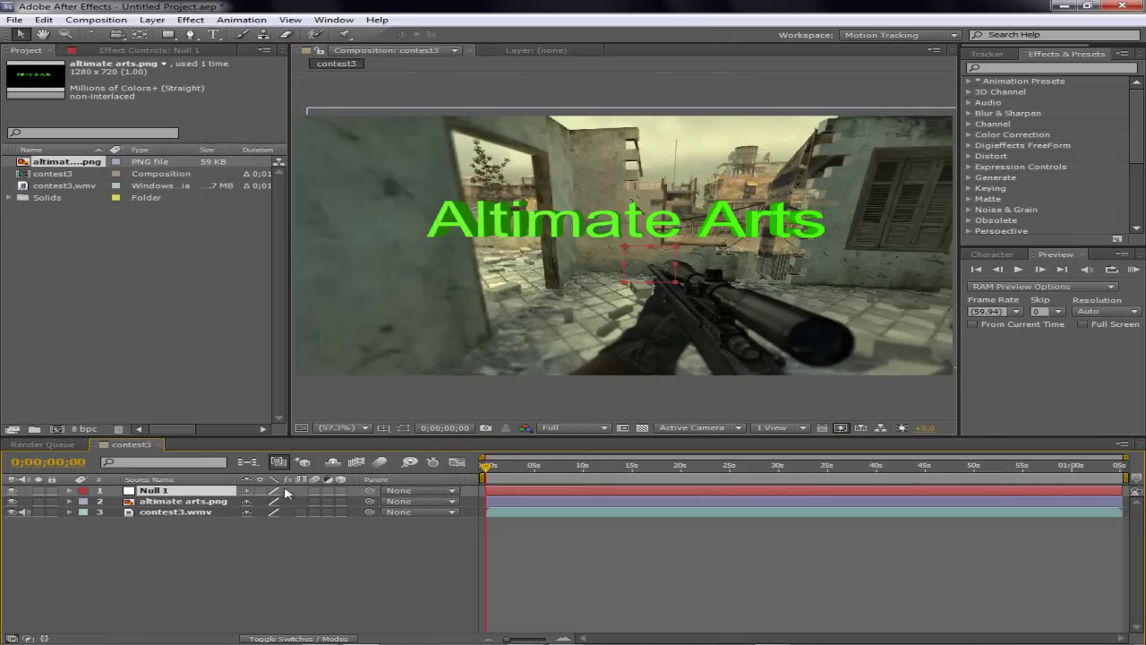
{"action": "left_click_drag", "start_coordinate": [576, 208], "coordinate": [643, 252]}
{"action": "left_click", "coordinate": [552, 504]}
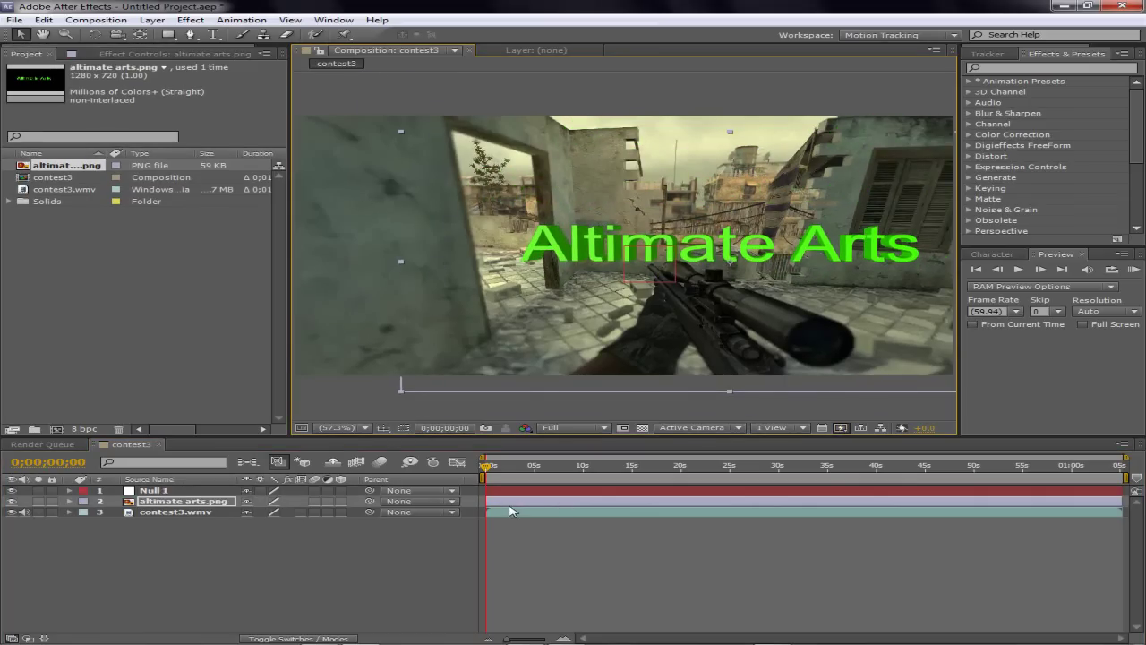
{"action": "left_click", "coordinate": [144, 492]}
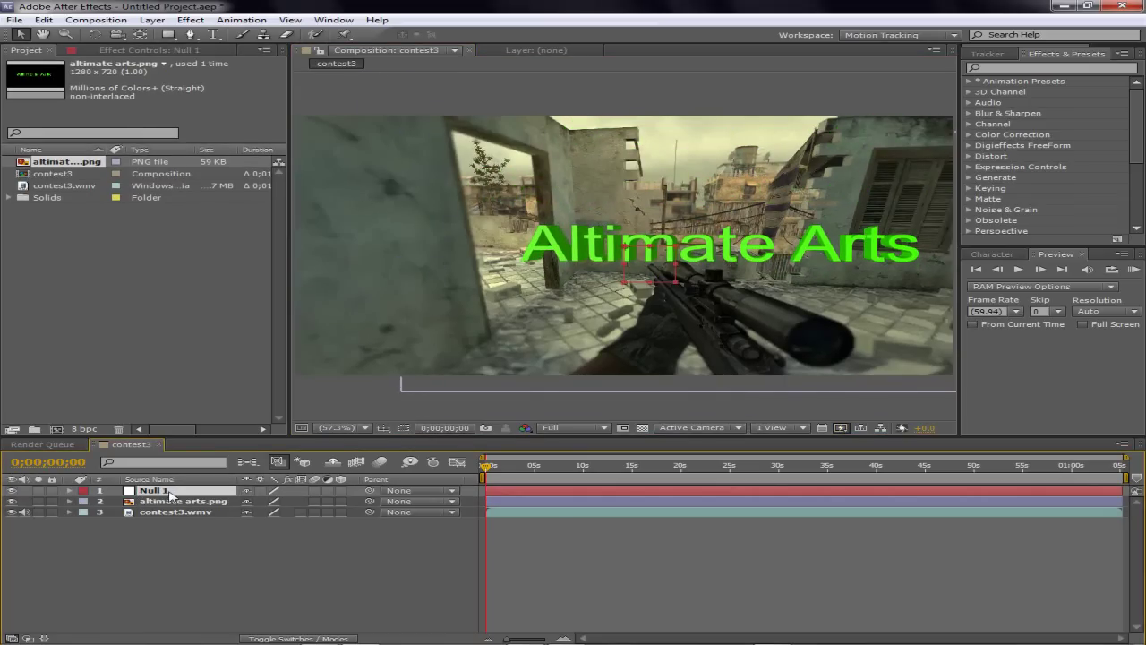
{"action": "key", "text": "Delete"}
Move the altimate arts.png text layer back to near the middle of the frame.
{"action": "left_click_drag", "start_coordinate": [672, 294], "coordinate": [548, 283]}
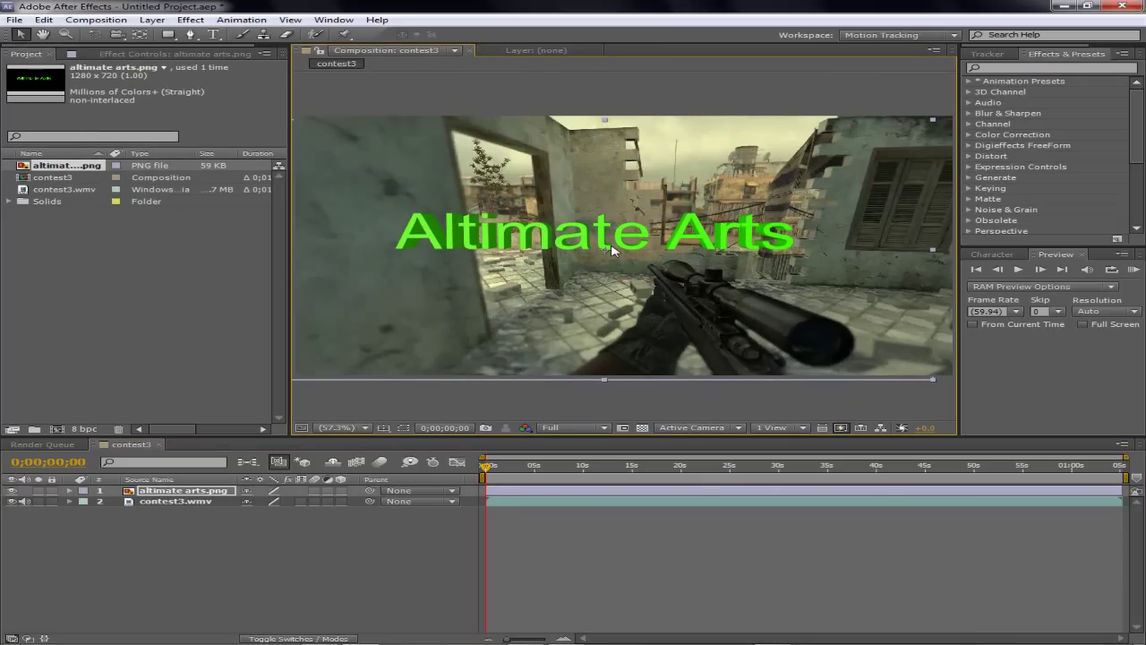
{"action": "mouse_move", "coordinate": [612, 251]}
{"action": "left_mouse_down"}
{"action": "mouse_move", "coordinate": [600, 244]}
{"action": "mouse_move", "coordinate": [631, 250]}
{"action": "mouse_move", "coordinate": [587, 209]}
{"action": "mouse_move", "coordinate": [577, 302]}
{"action": "mouse_move", "coordinate": [591, 244]}
{"action": "left_mouse_up"}
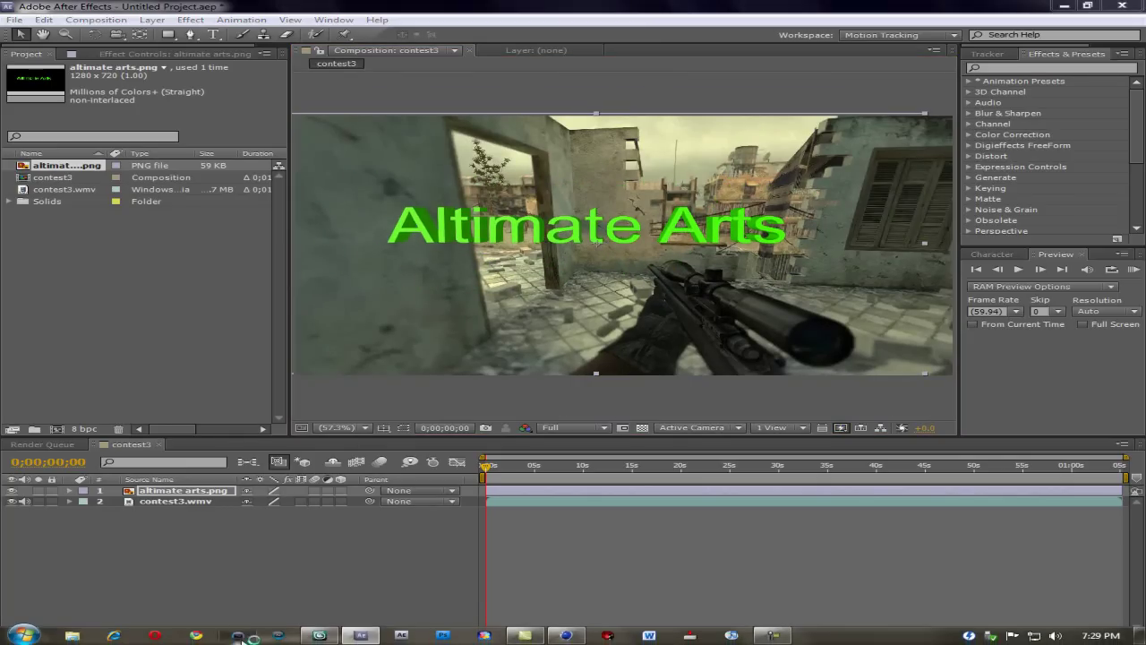
Switch to Vegas Pro 9.0 and import the contest3 video from the Downloaded clips folder on the Desktop.
{"action": "key", "text": "super+d"}
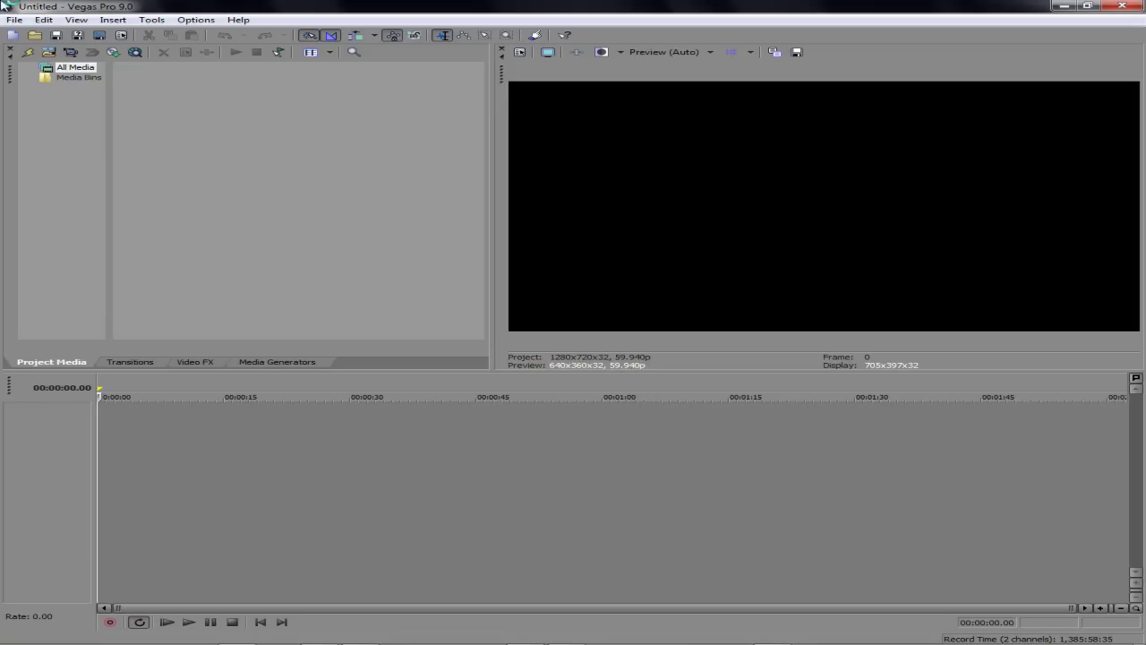
{"action": "left_click", "coordinate": [13, 19]}
{"action": "mouse_move", "coordinate": [113, 131]}
{"action": "left_click", "coordinate": [475, 133]}
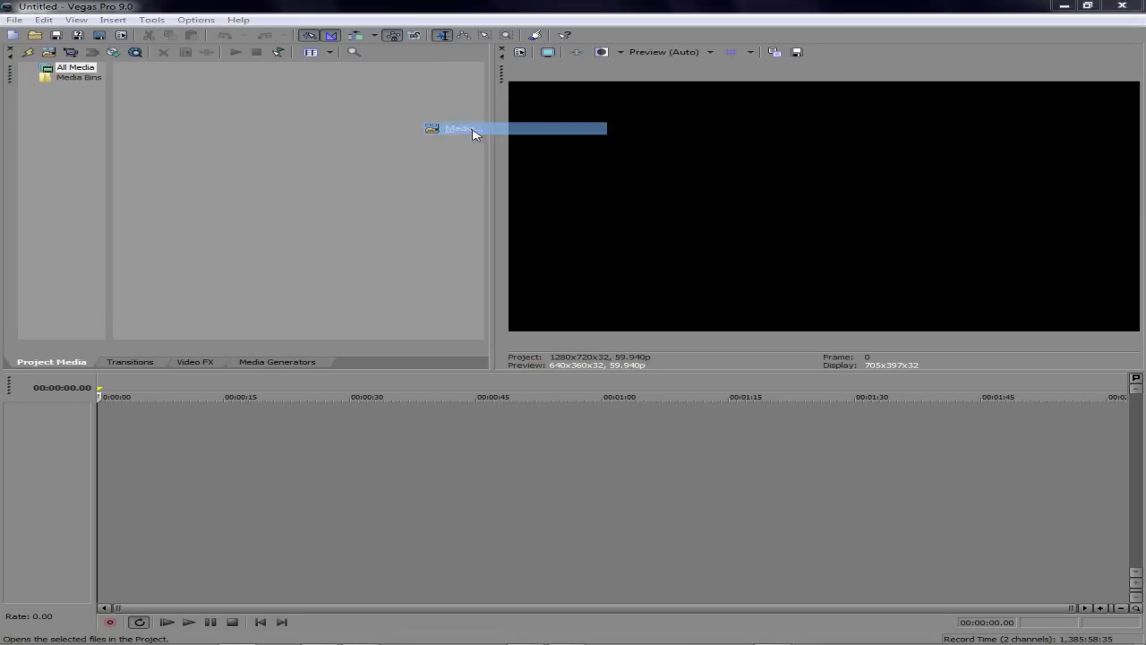
{"action": "left_click", "coordinate": [329, 186]}
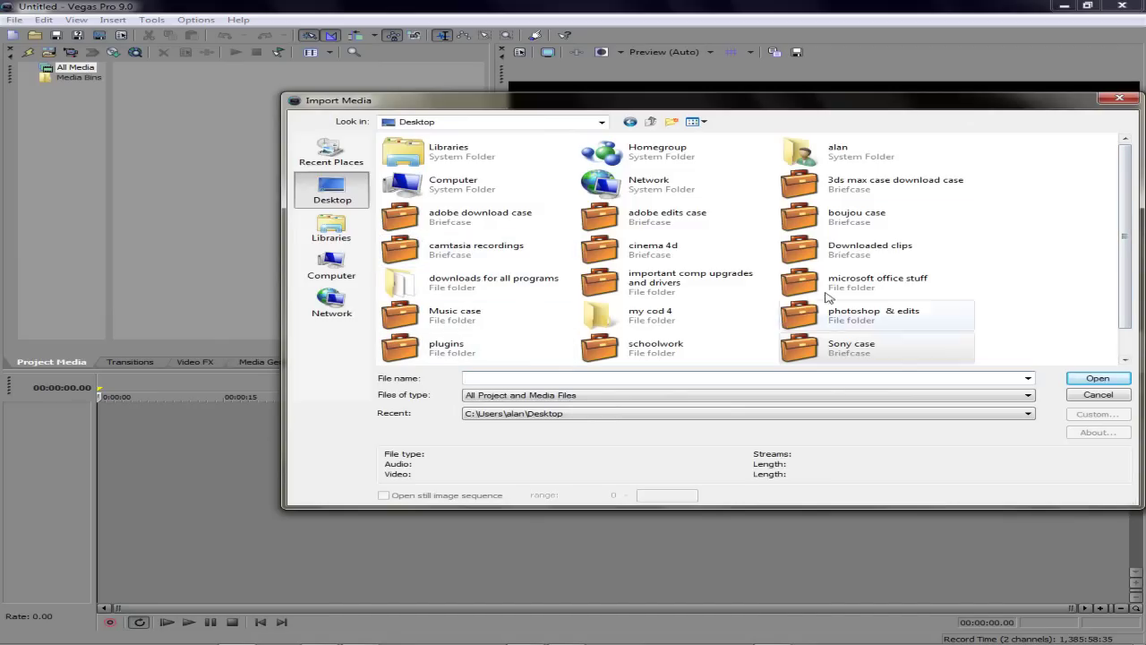
{"action": "double_click", "coordinate": [835, 240]}
{"action": "left_click", "coordinate": [449, 262]}
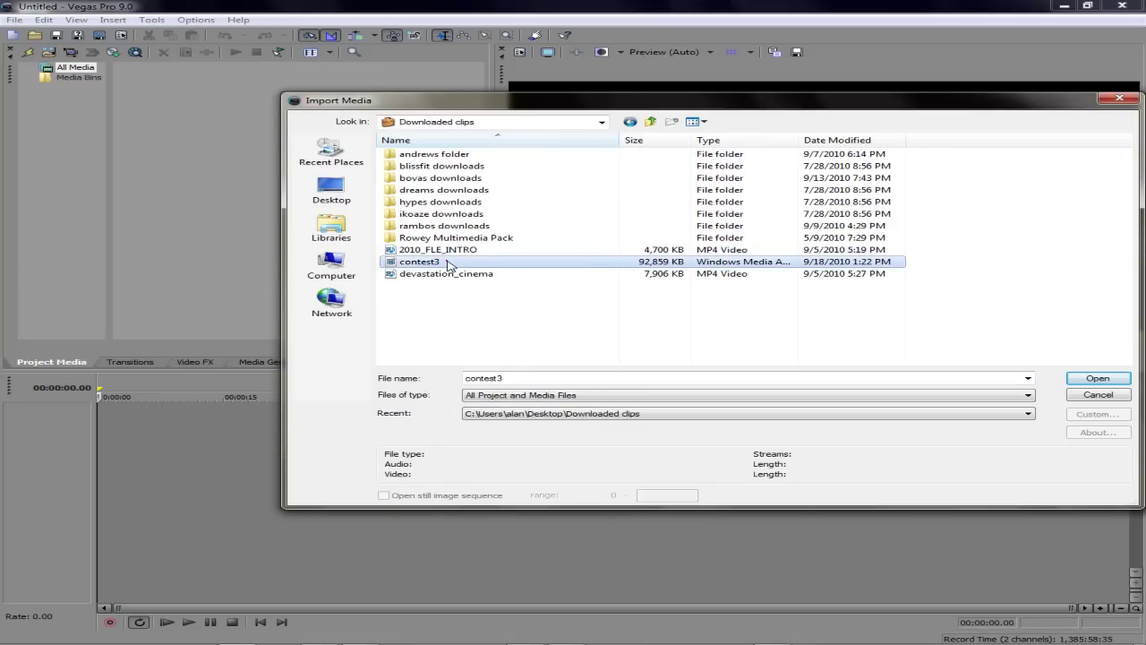
{"action": "double_click", "coordinate": [450, 264]}
Place contest3.wmv at the start of the timeline and insert an empty video track above it.
{"action": "left_click_drag", "start_coordinate": [177, 99], "coordinate": [170, 214]}
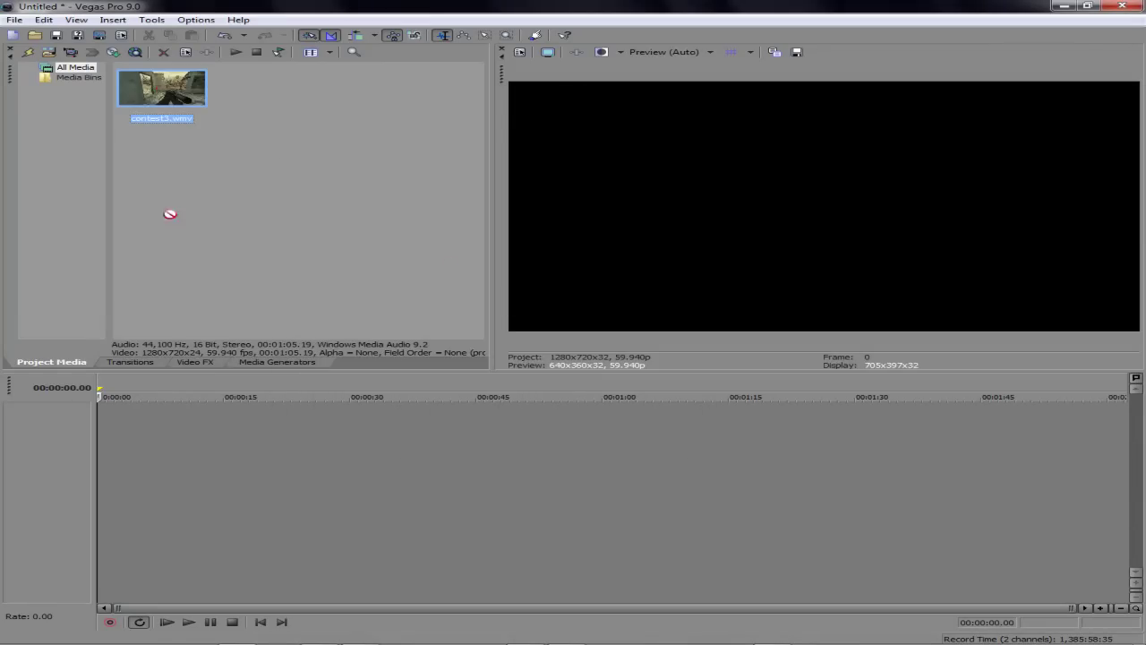
{"action": "left_click_drag", "start_coordinate": [92, 428], "coordinate": [92, 428]}
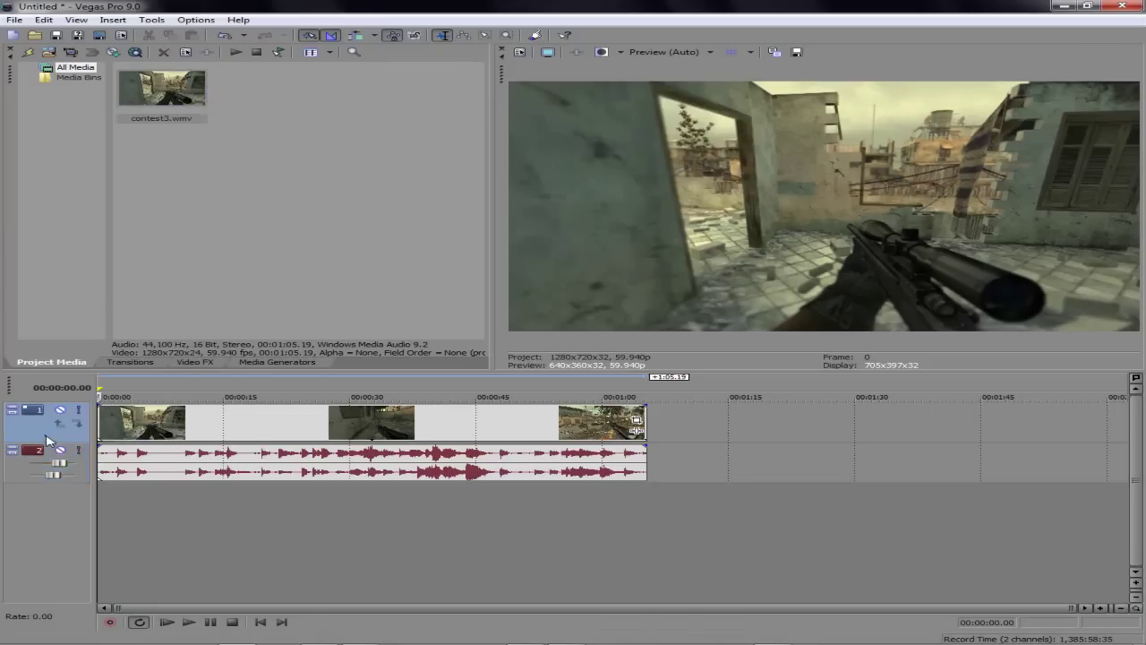
{"action": "right_click", "coordinate": [49, 438]}
{"action": "left_click", "coordinate": [90, 462]}
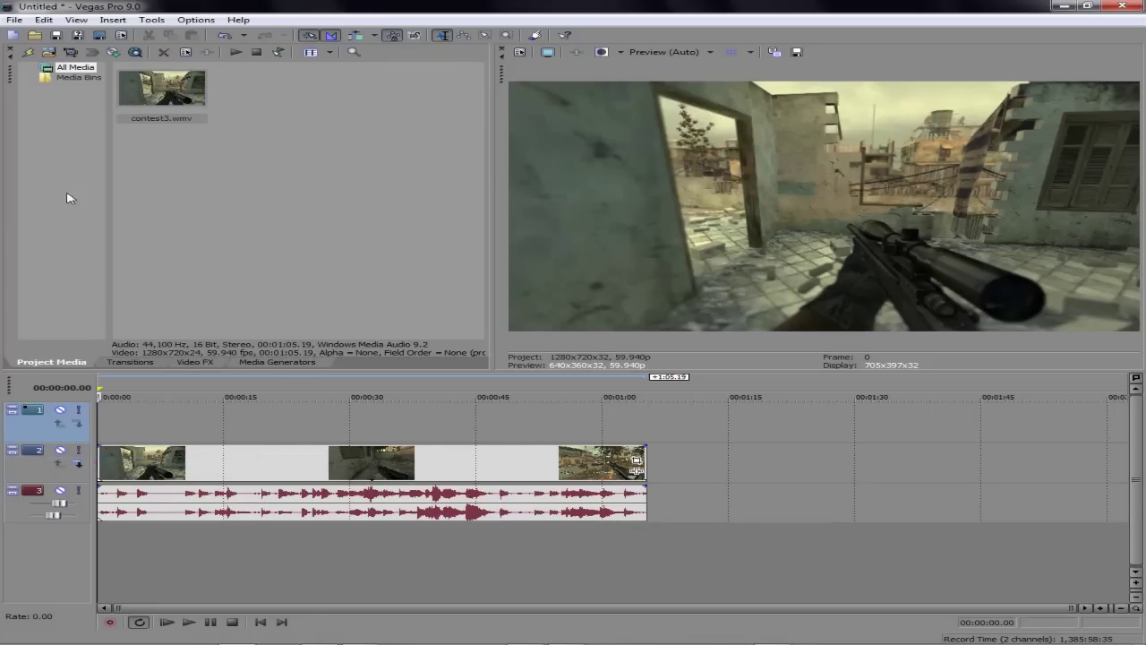
Import the altimate arts PNG from the Desktop and place it at the start of the empty video track above the footage.
{"action": "left_click", "coordinate": [14, 19]}
{"action": "left_click", "coordinate": [612, 132]}
{"action": "left_click", "coordinate": [14, 20]}
{"action": "mouse_move", "coordinate": [90, 131]}
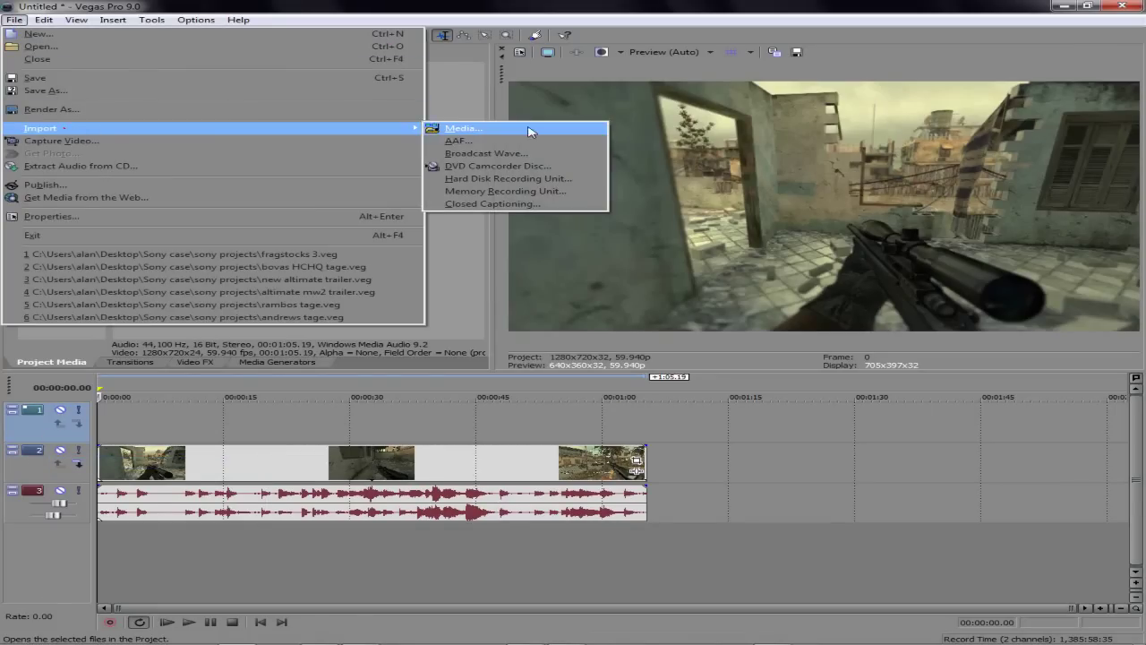
{"action": "left_click", "coordinate": [531, 129]}
{"action": "left_click", "coordinate": [332, 193]}
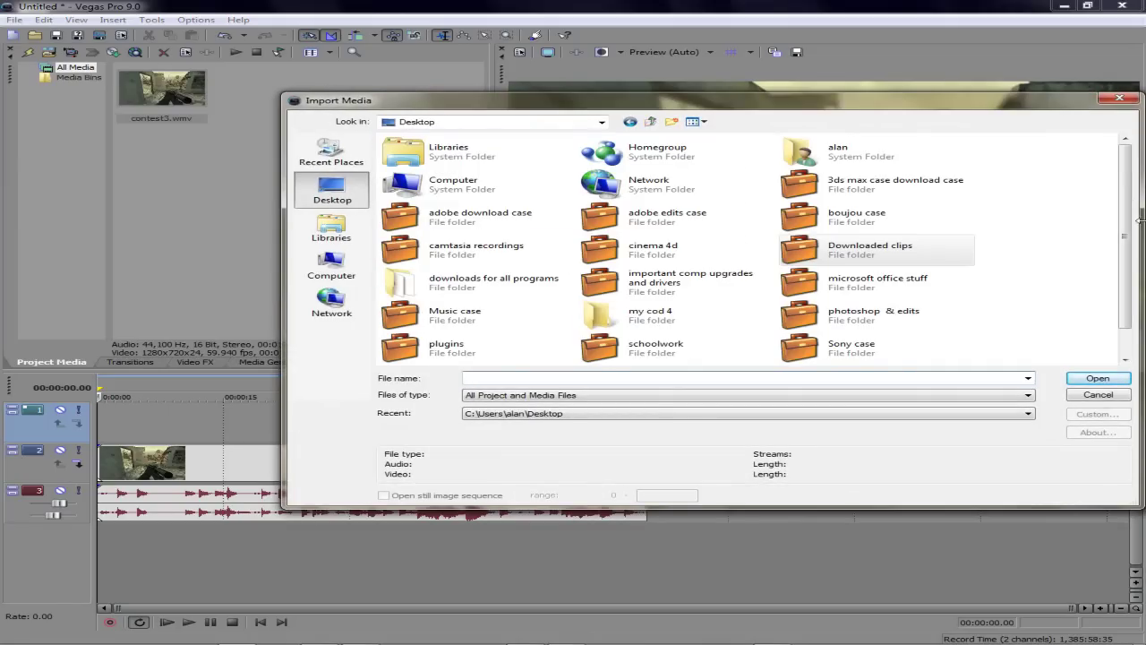
{"action": "scroll", "coordinate": [1133, 204], "scroll_direction": "down", "scroll_amount": 1}
{"action": "left_click", "coordinate": [412, 349]}
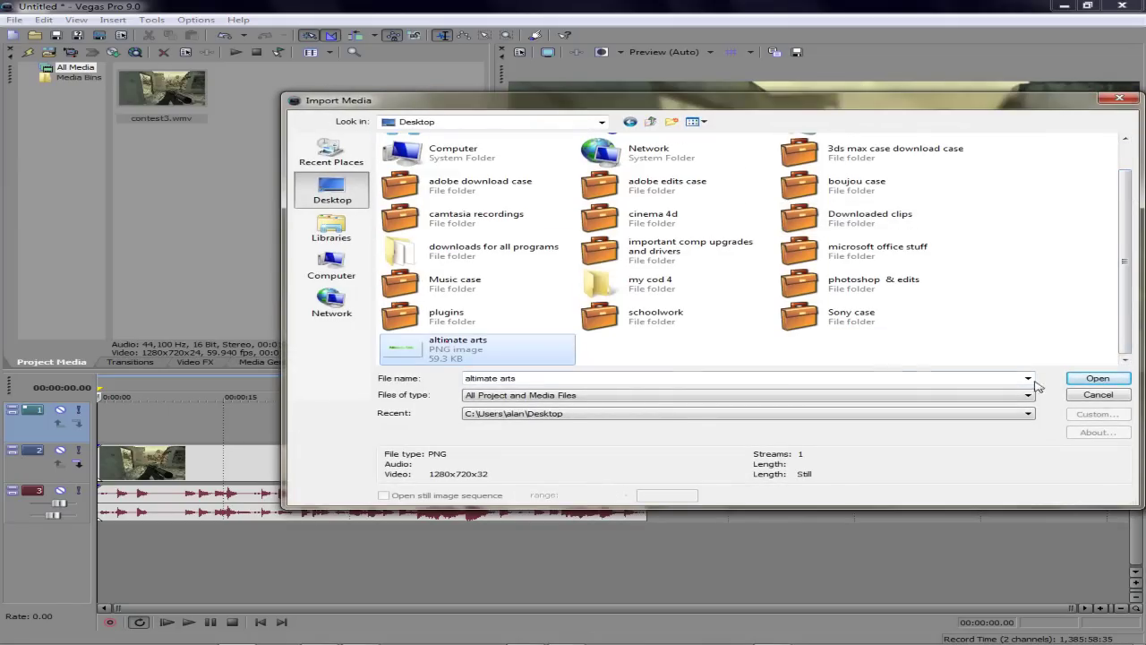
{"action": "left_click", "coordinate": [1068, 382]}
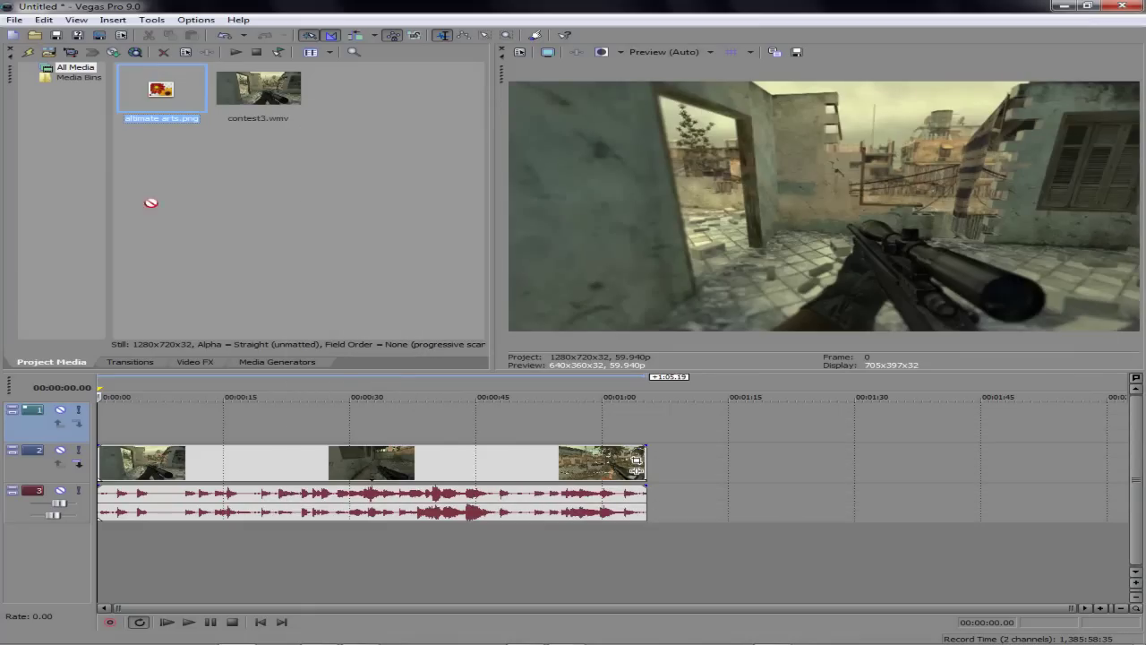
{"action": "left_click_drag", "start_coordinate": [151, 202], "coordinate": [107, 429]}
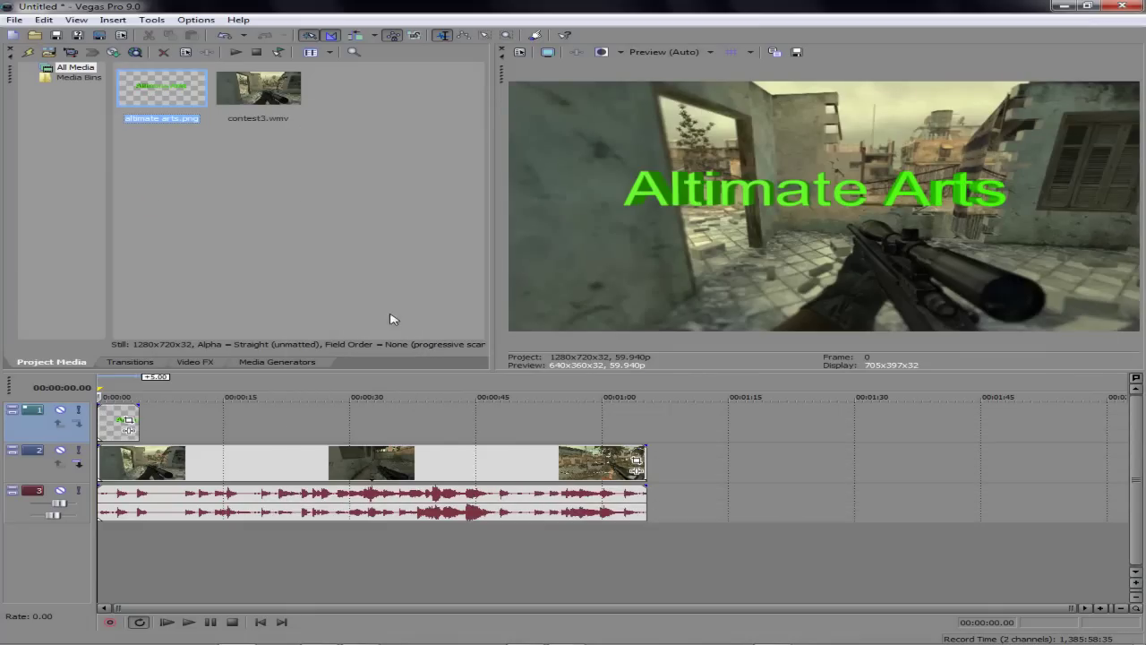
Check the text overlay at several points within the altimate arts.png clip, and return the playhead to the start of the timeline.
{"action": "left_click", "coordinate": [115, 427]}
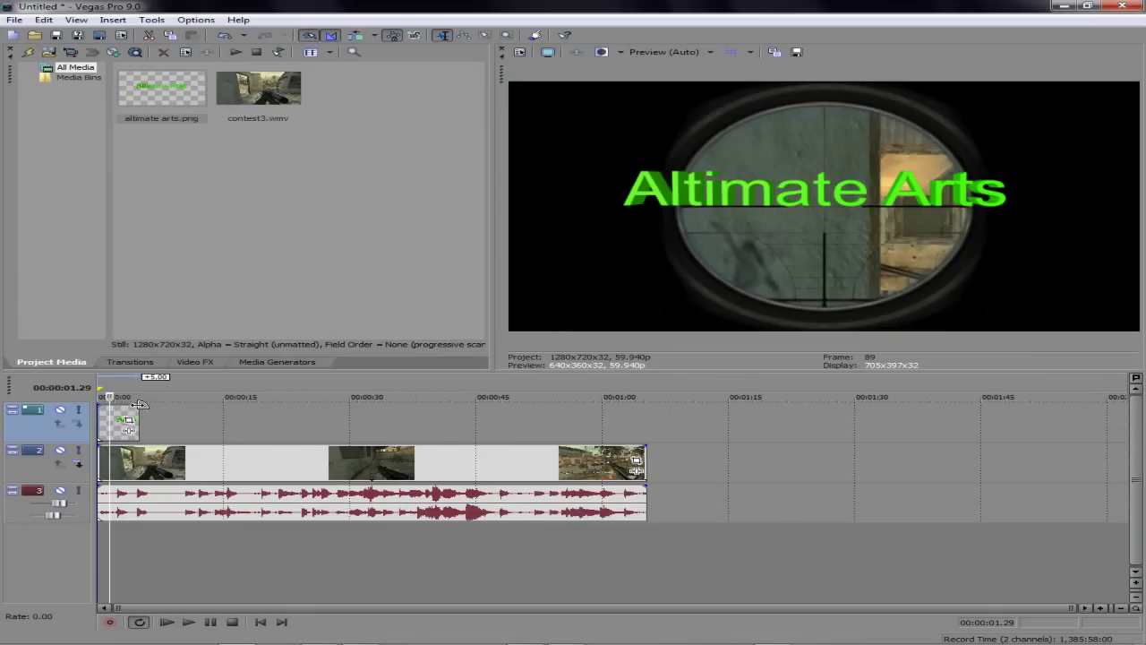
{"action": "left_click", "coordinate": [124, 418]}
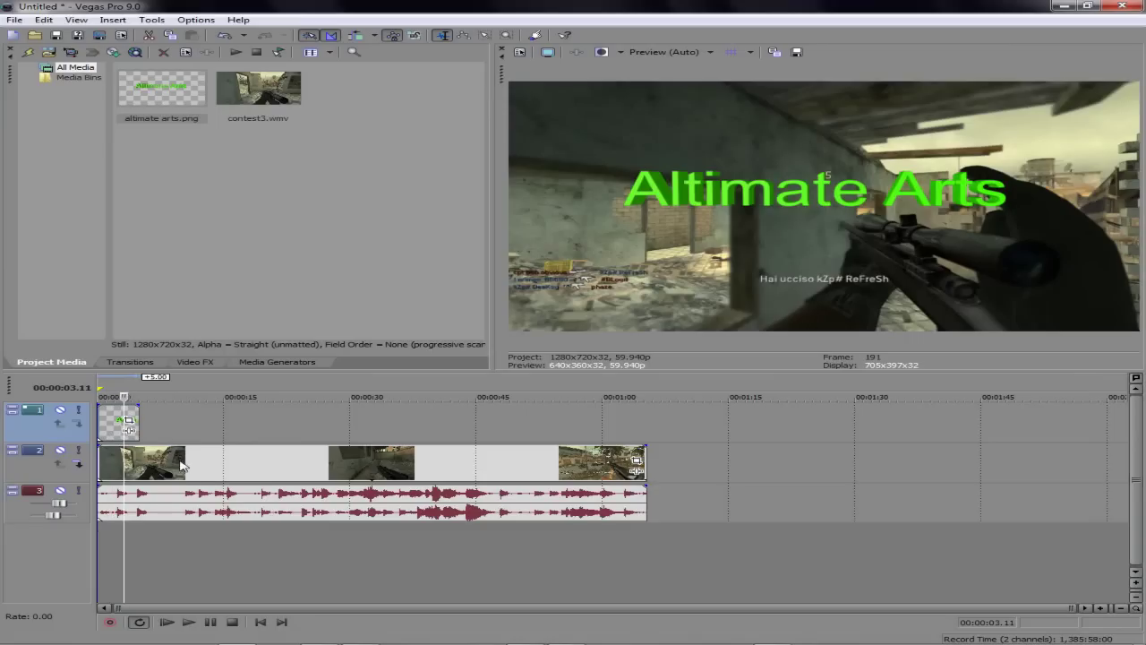
{"action": "left_click", "coordinate": [101, 413]}
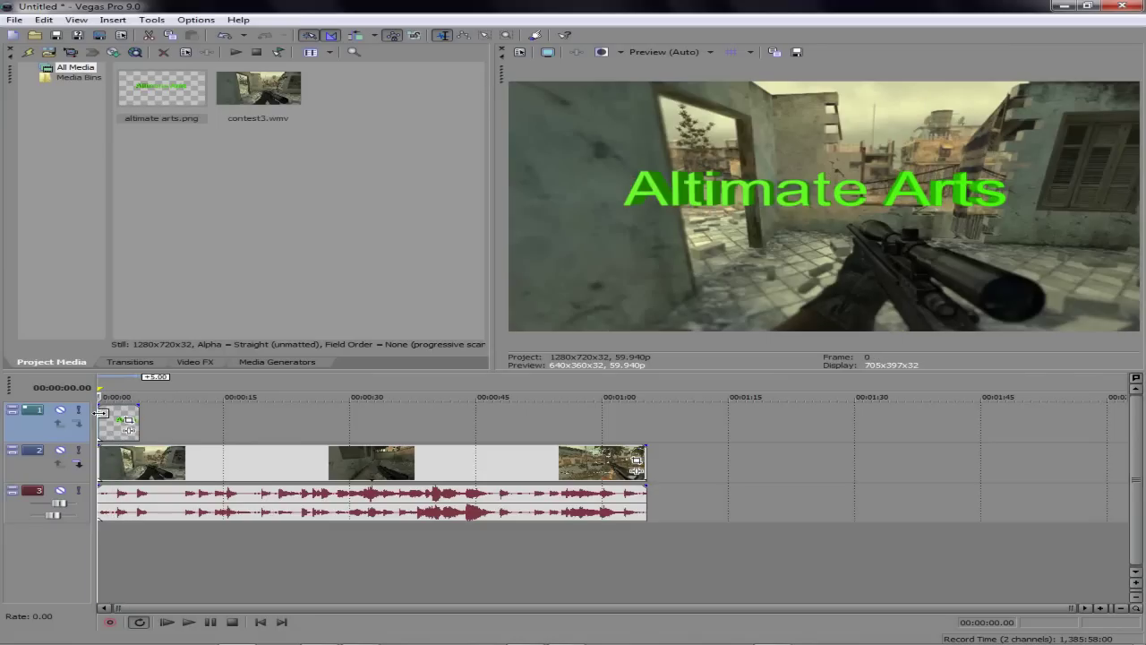